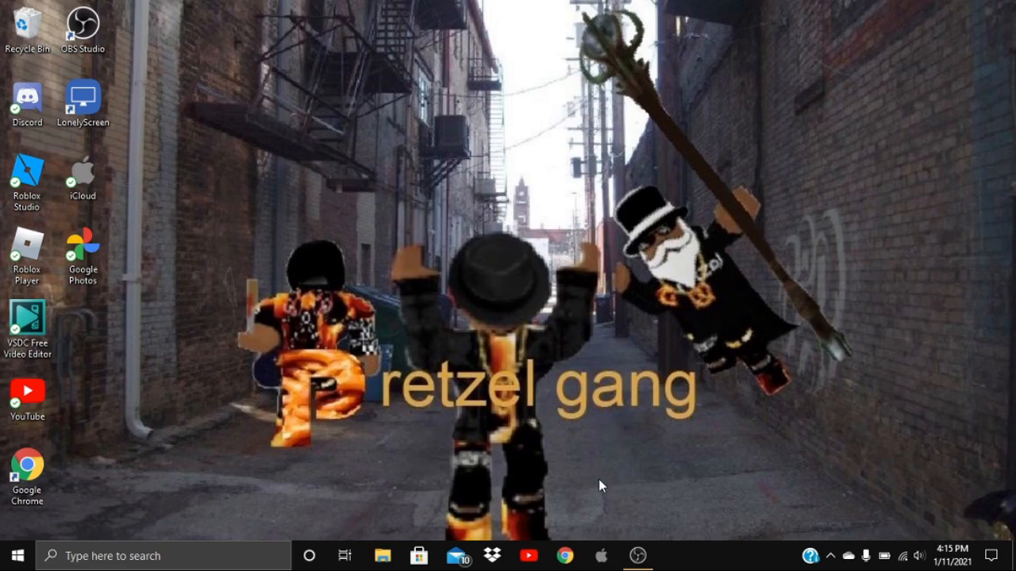
Open Chrome, search for "pixlr/com/e" and open the Pixlr E photo editor site.
left_click(568, 554)
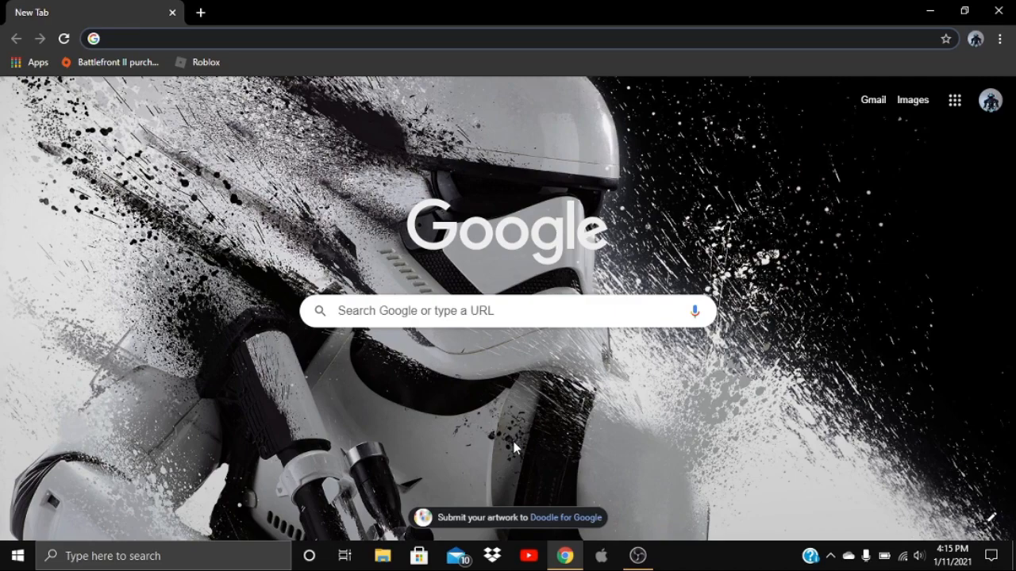
type("pixler")
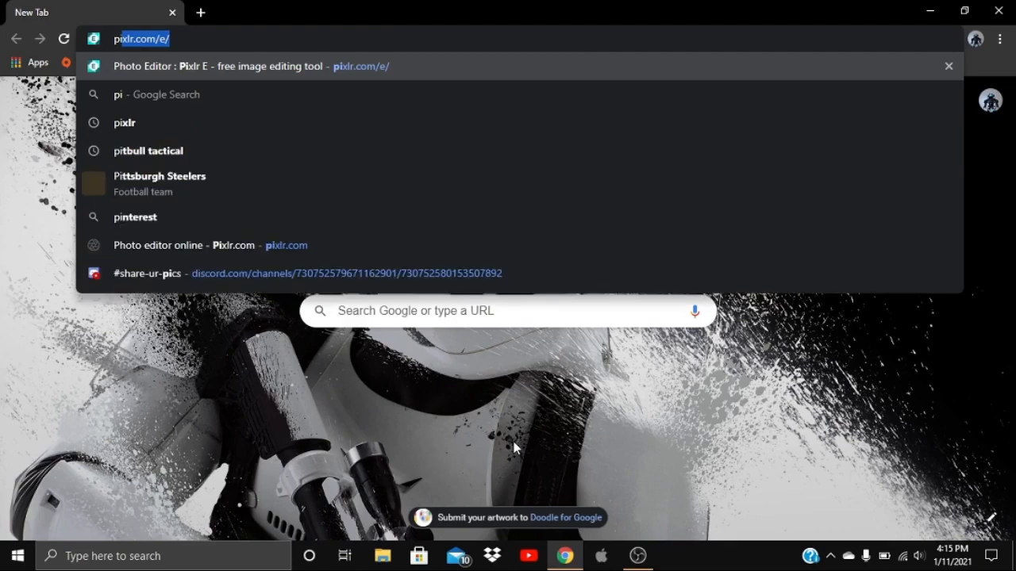
key("BackSpace")
key("BackSpace")
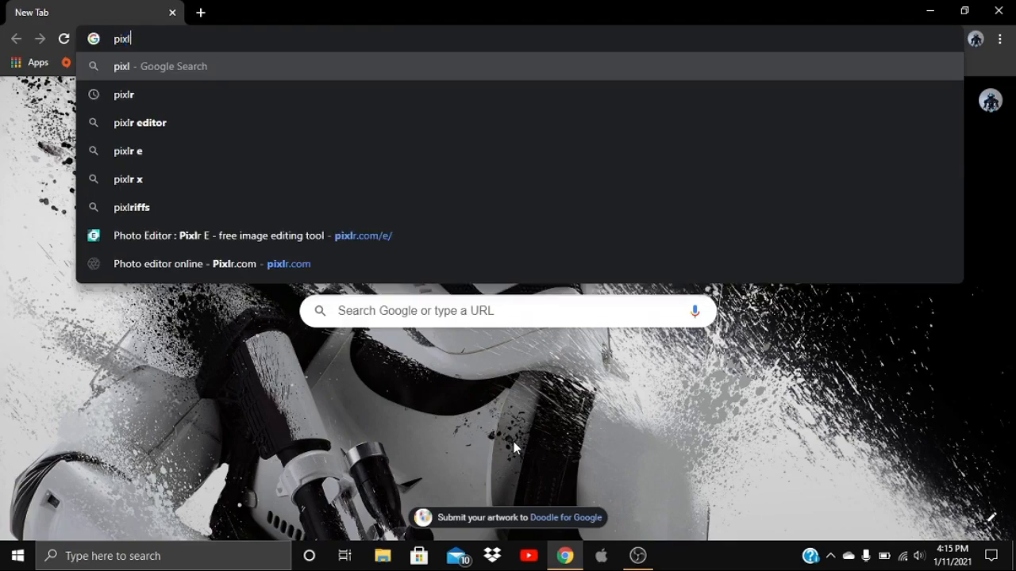
type("r/com/")
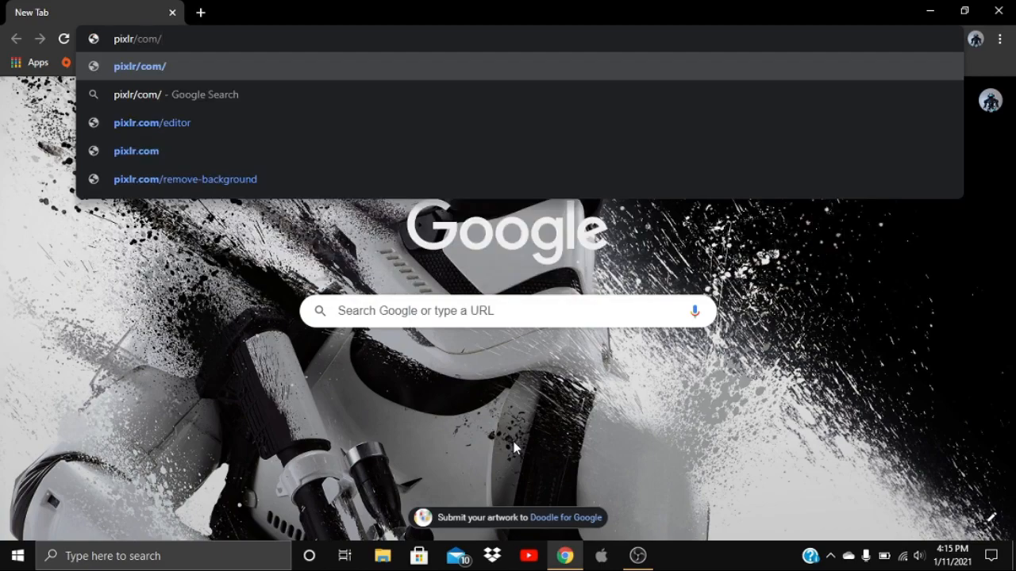
type("e")
key("Return")
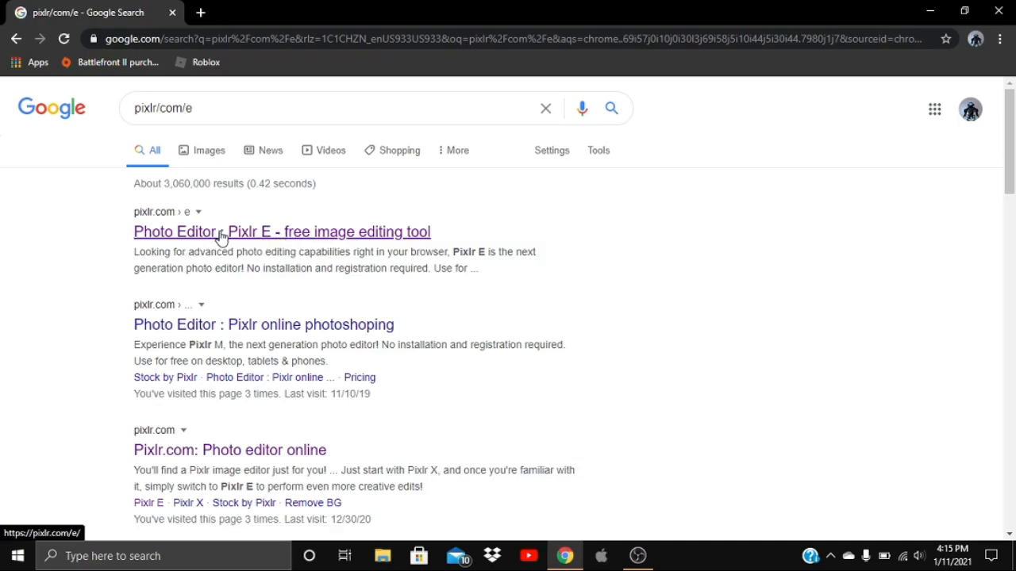
left_click(305, 238)
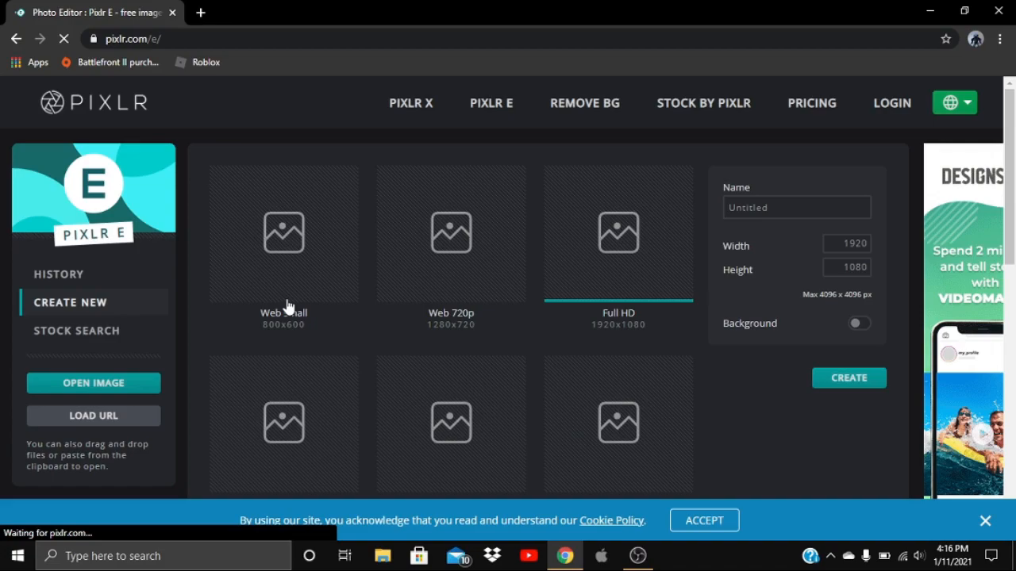
Create a new image named Banner, 2048 px wide and 1152 px high, with no background.
left_click(792, 206)
type("Banner")
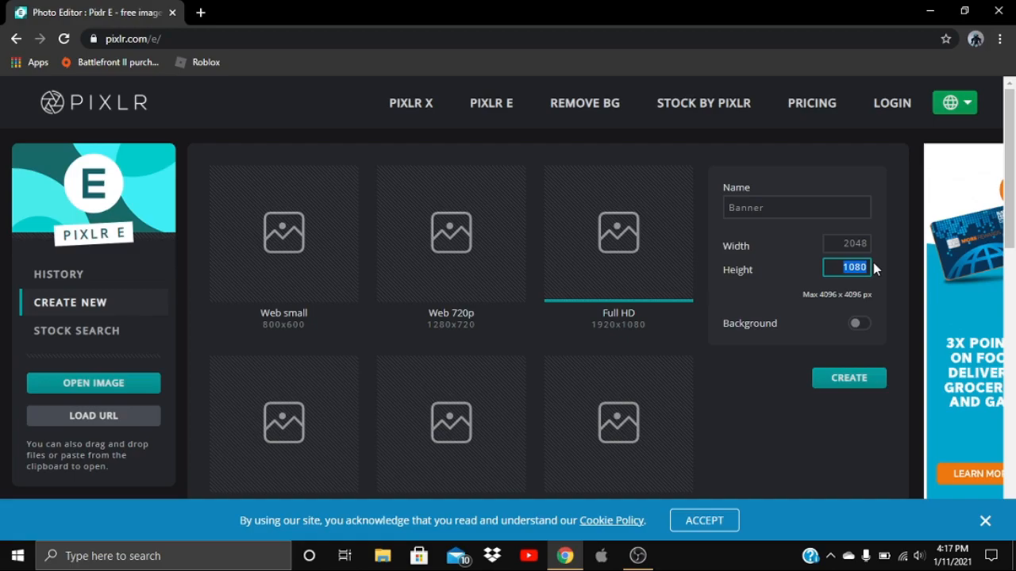
type("1152")
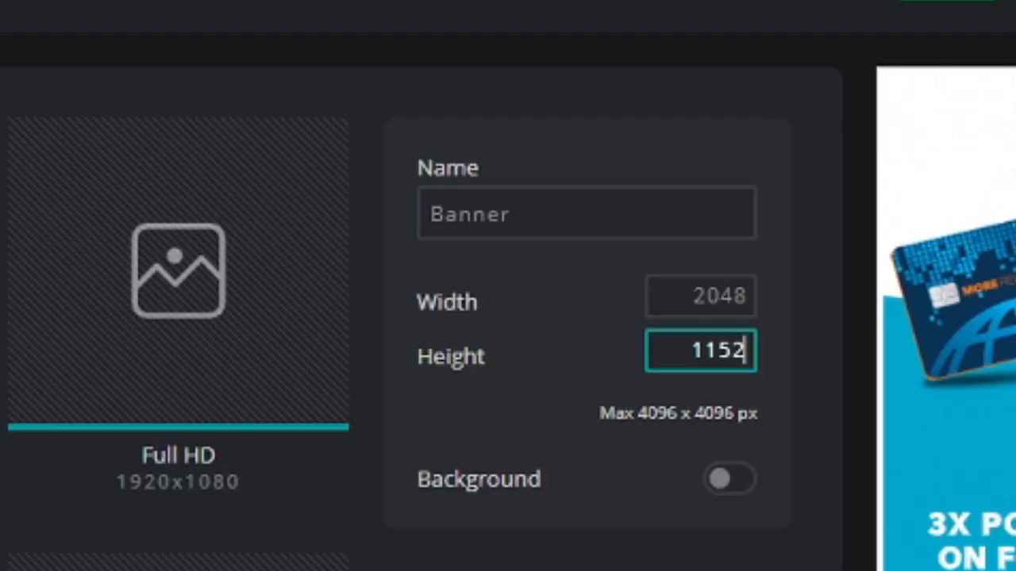
left_click(680, 298)
left_click(746, 355)
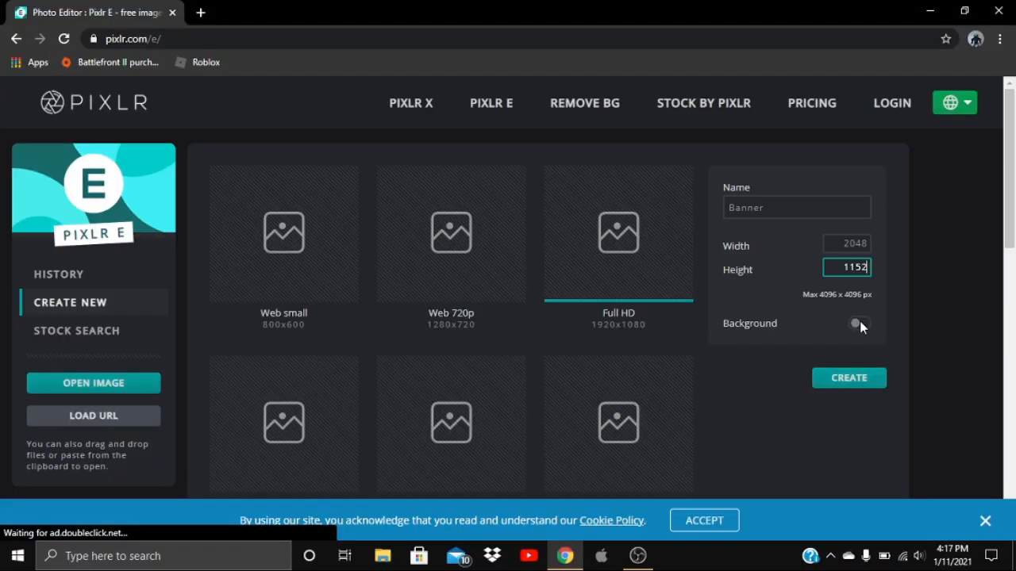
left_click(865, 379)
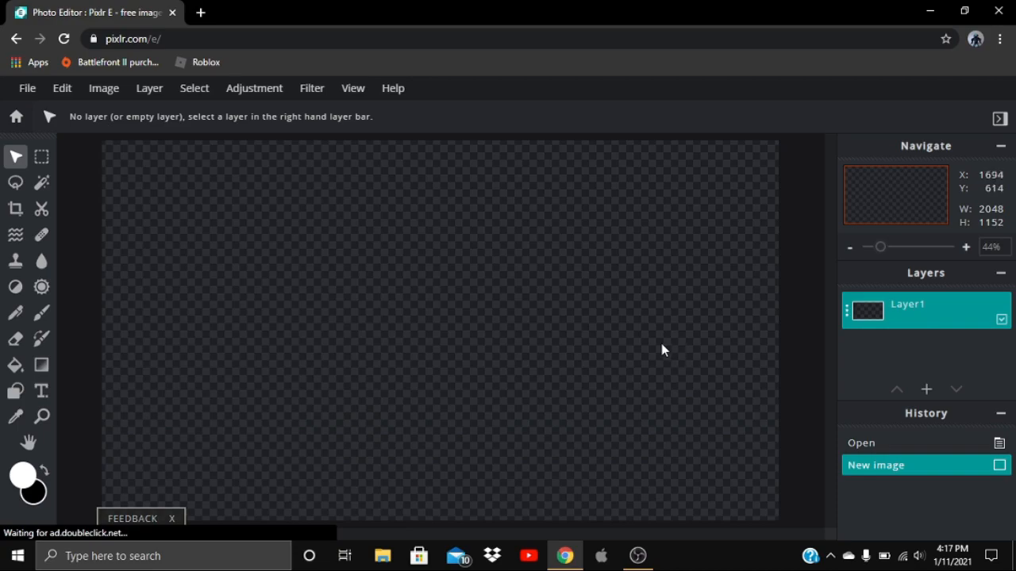
scroll(481, 354, "down", 1)
scroll(480, 354, "up", 2)
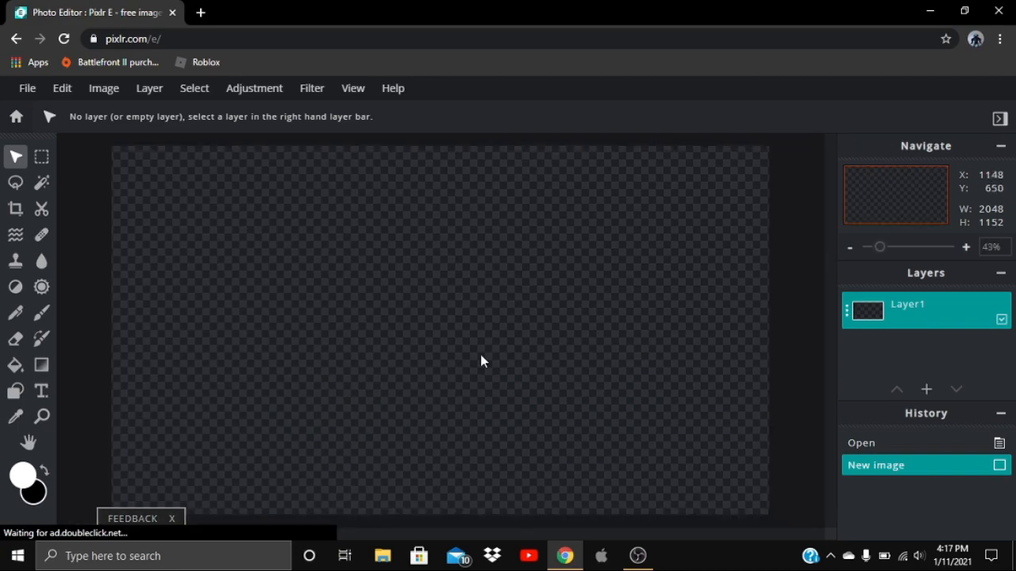
scroll(480, 354, "down", 3)
scroll(480, 354, "up", 1)
scroll(480, 354, "down", 2)
scroll(480, 354, "up", 2)
scroll(480, 360, "up", 1)
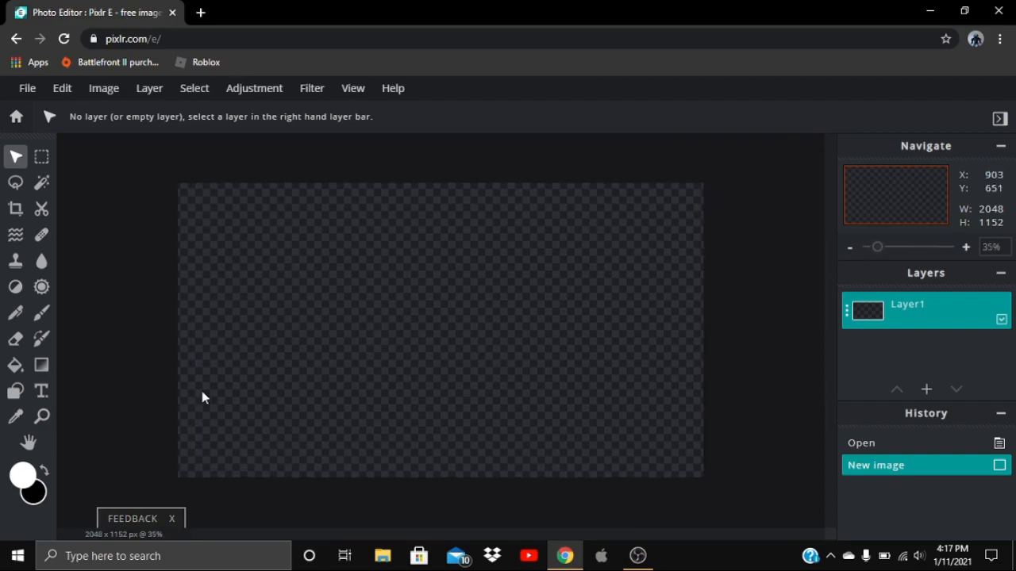
left_click(565, 295)
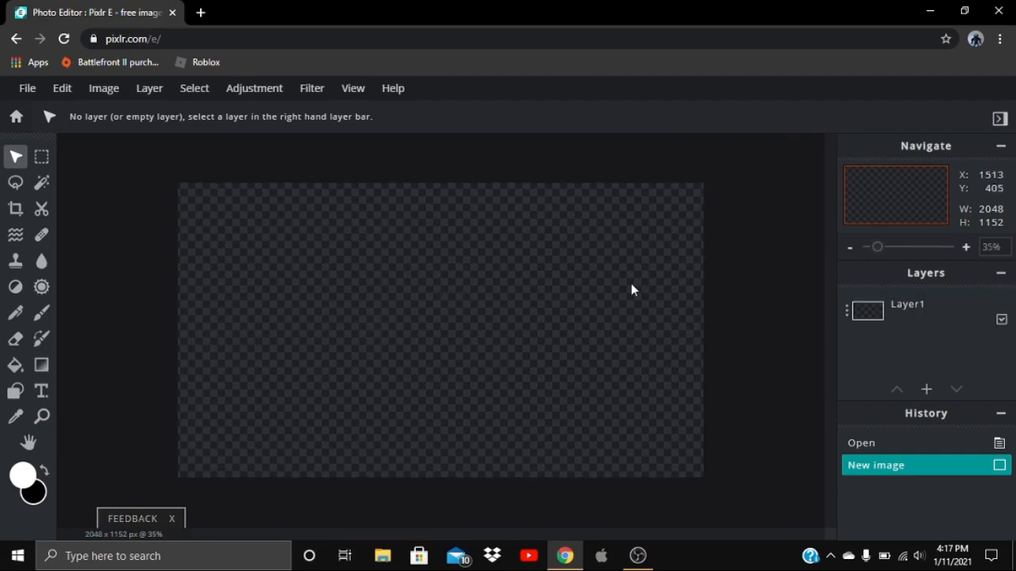
Search Google Images for "star wars background" in a new browser tab.
left_click(200, 13)
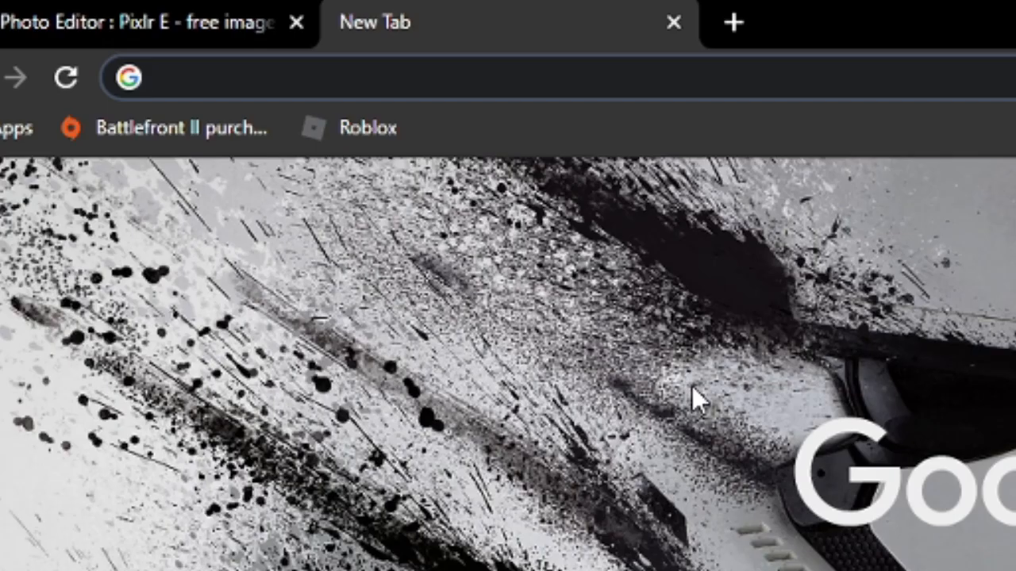
type("star wa")
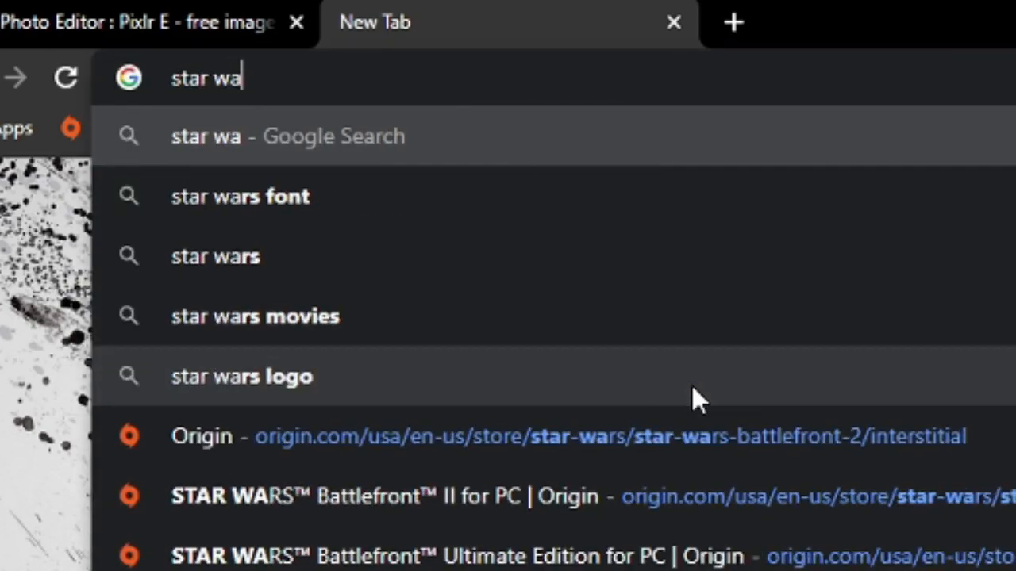
type("ars")
key("BackSpace")
key("BackSpace")
key("BackSpace")
type("rs")
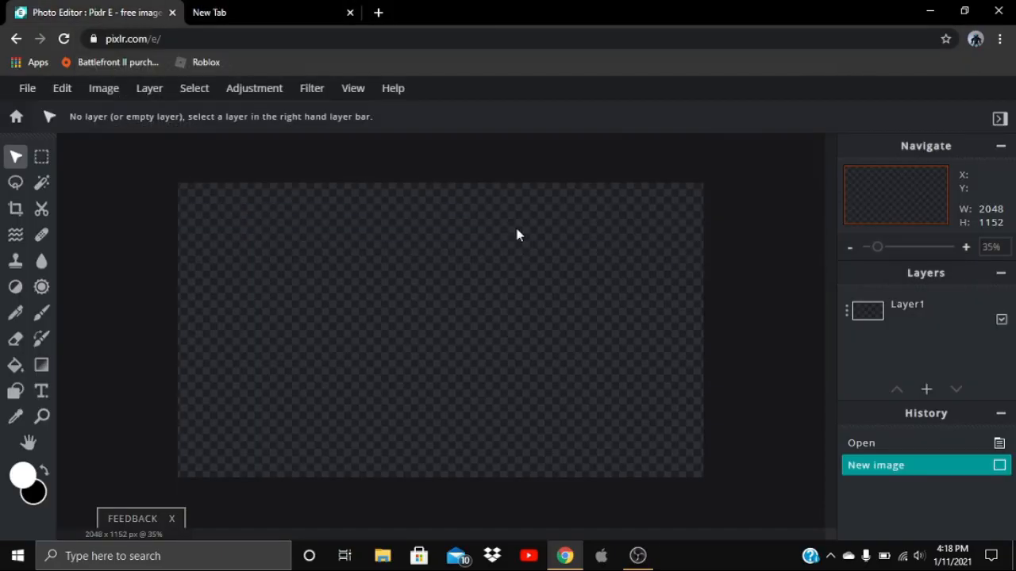
left_click(235, 10)
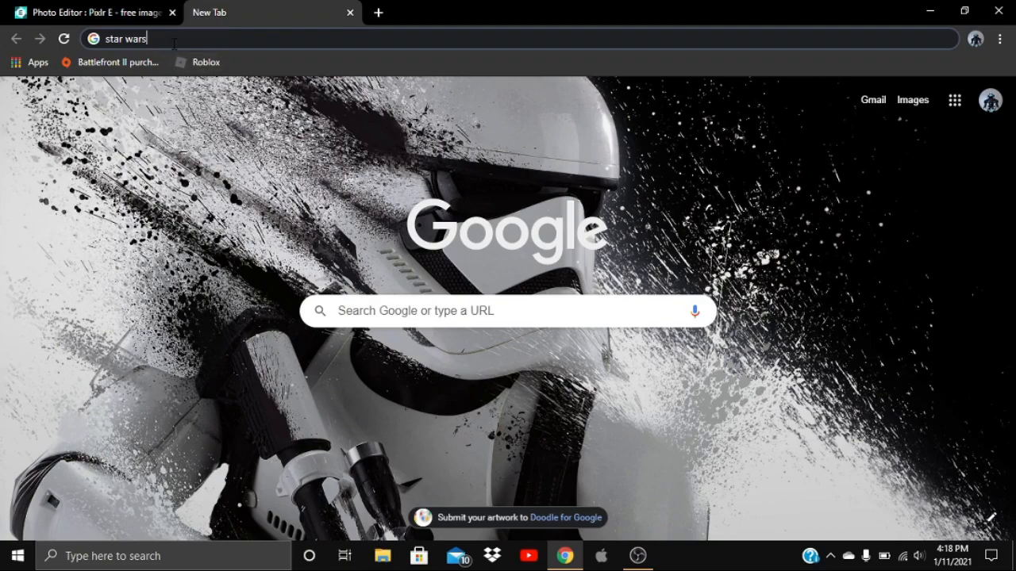
type("ba")
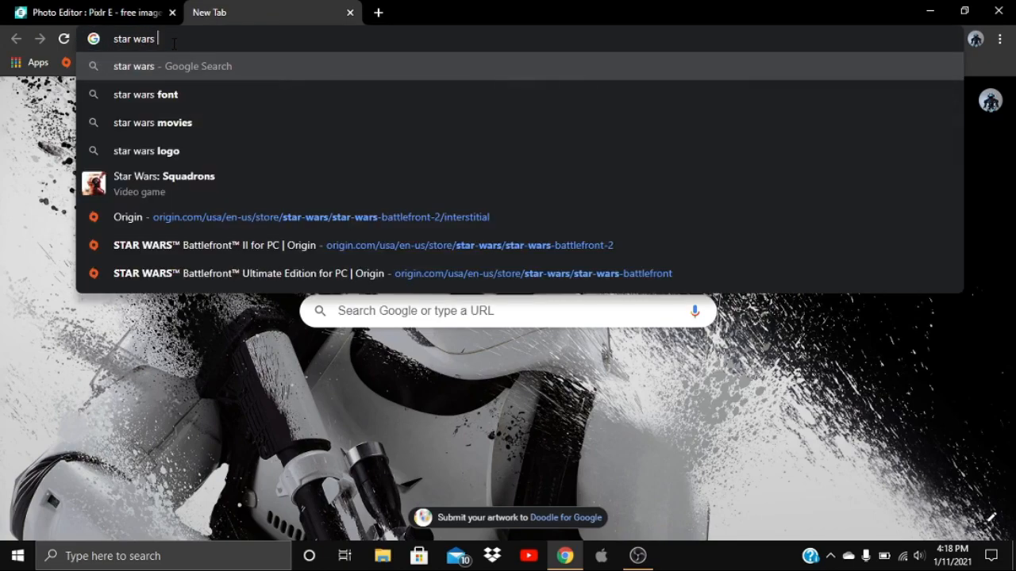
type("ckground")
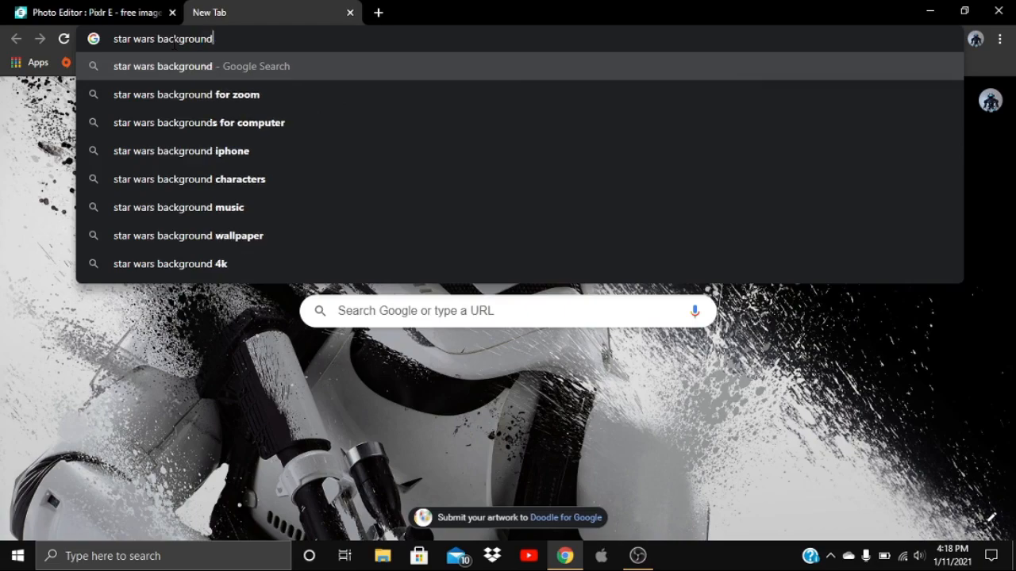
key("Return")
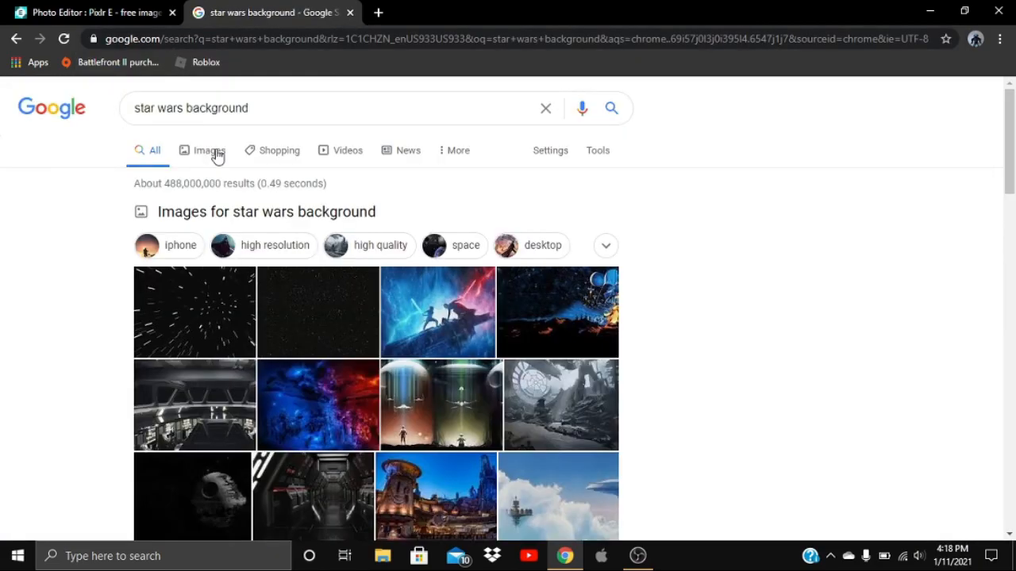
left_click(215, 154)
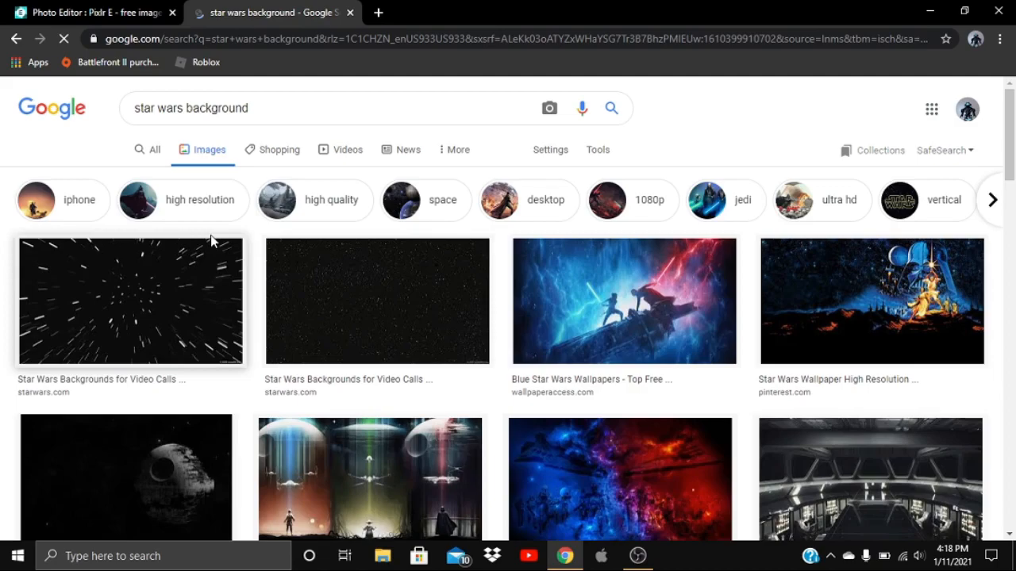
Open the blue and red lightsaber duel wallpaper and start saving it as "Banner background Star wars".
left_click(649, 282)
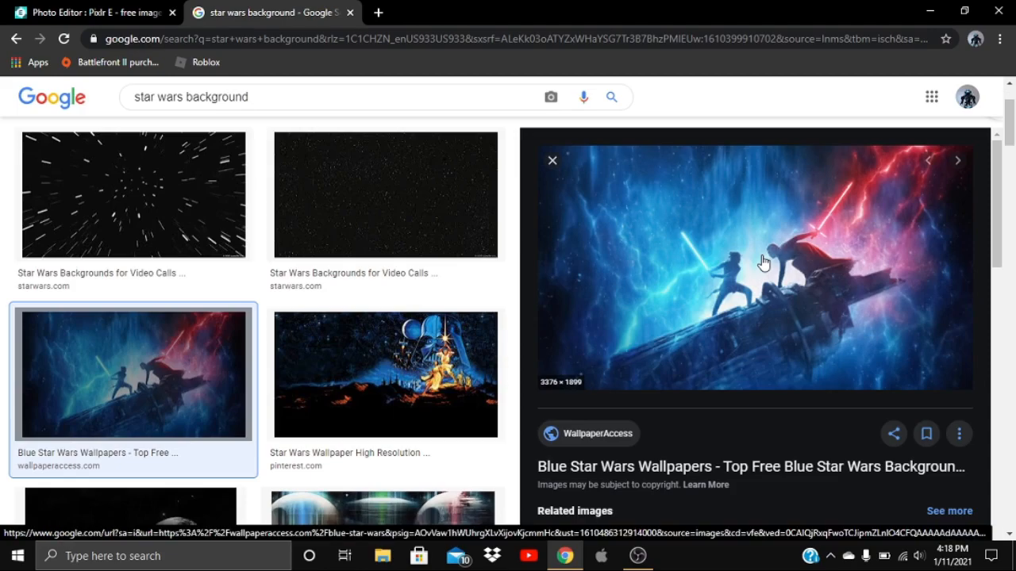
right_click(762, 256)
left_click(839, 390)
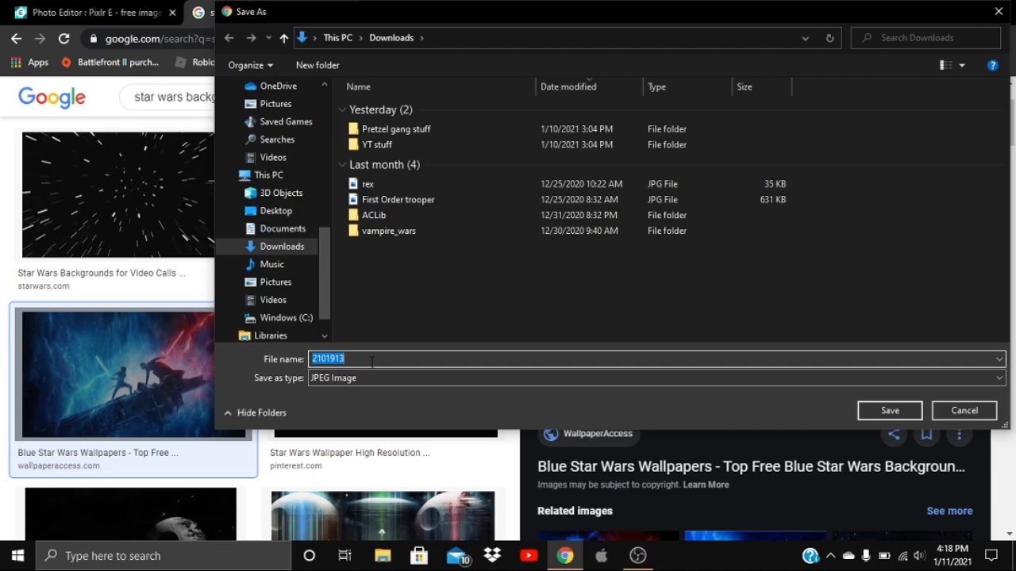
type("Banner background XD")
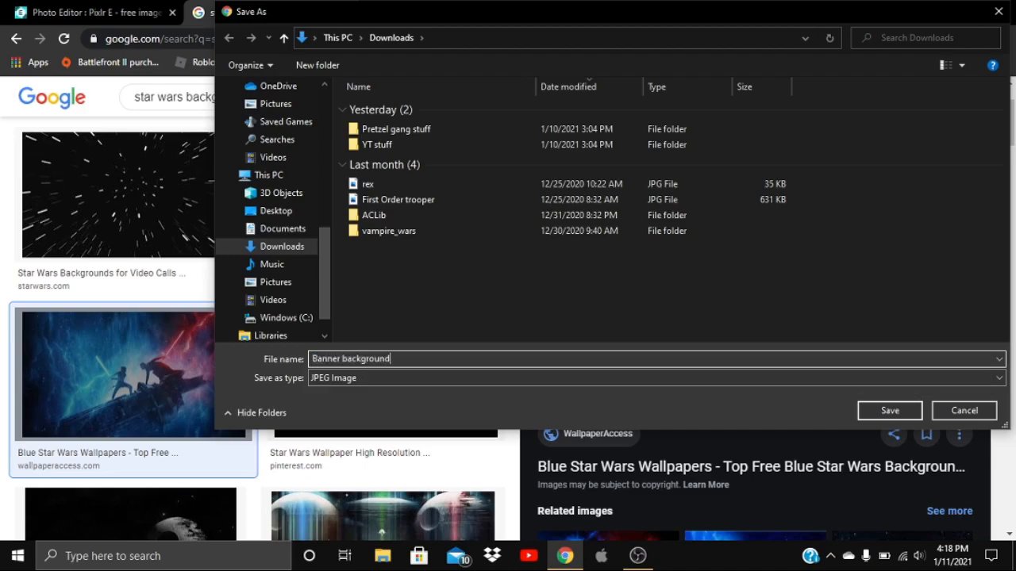
key("BackSpace")
key("BackSpace")
type("Star wars")
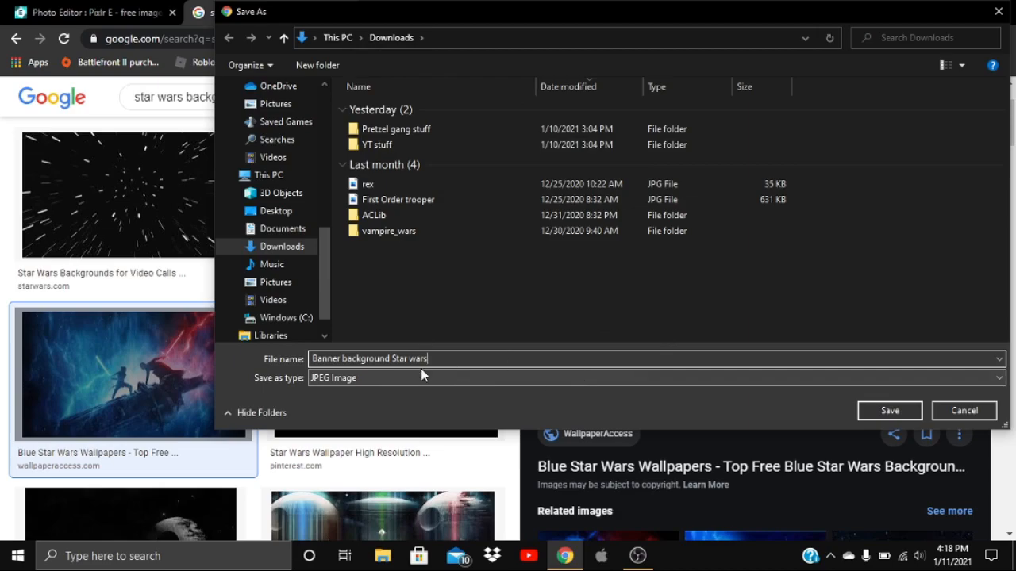
Save the wallpaper as a JPEG in the YT stuff folder within Downloads and dismiss the download notice.
left_click(998, 361)
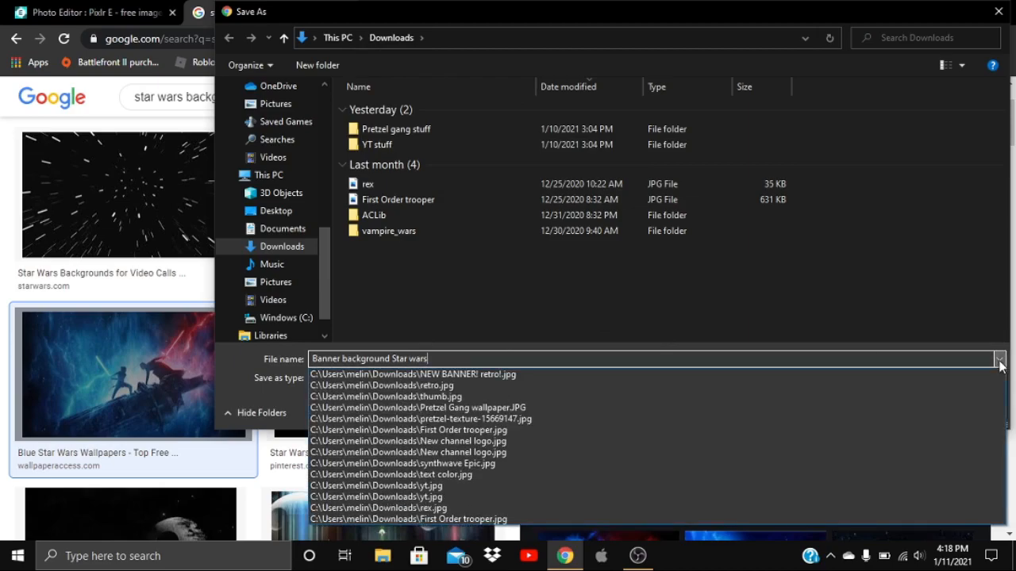
left_click(520, 358)
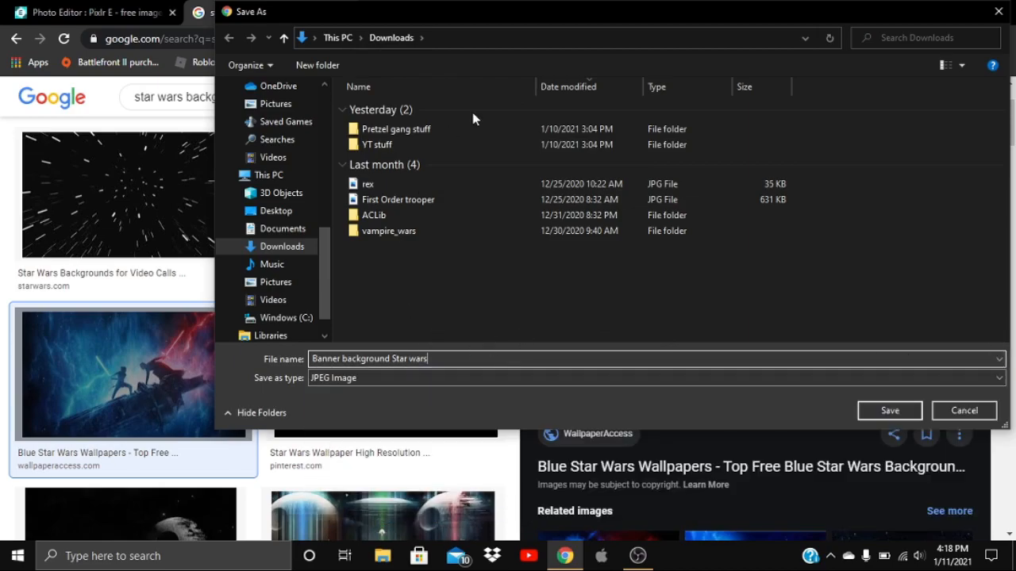
double_click(404, 150)
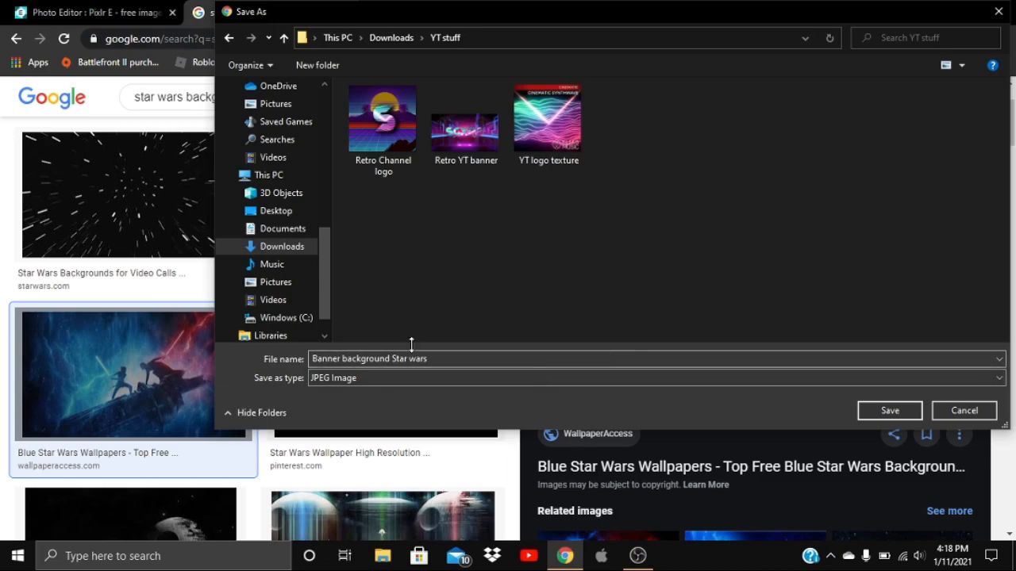
left_click(889, 410)
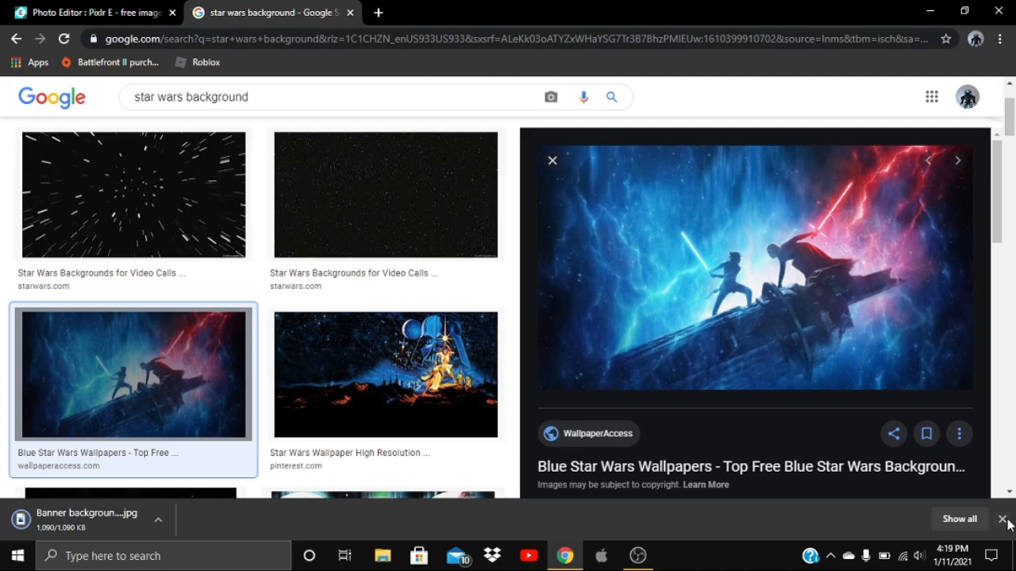
left_click(1002, 519)
Start saving the white lightspeed streaks image in the YT stuff folder, naming it "STar wars lightspeed text-texture".
left_click(377, 12)
type("star wars text texture")
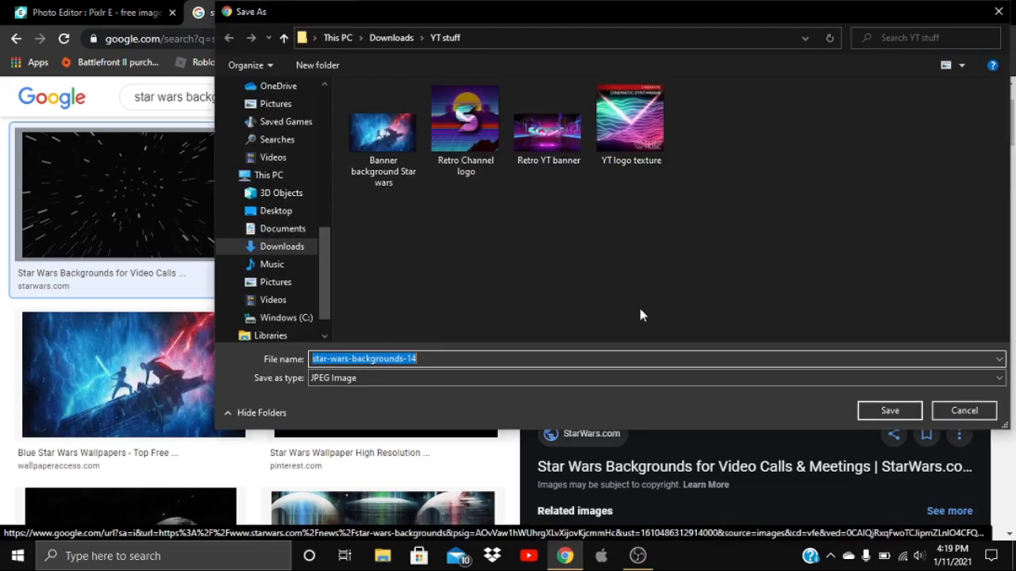
type("STar wa")
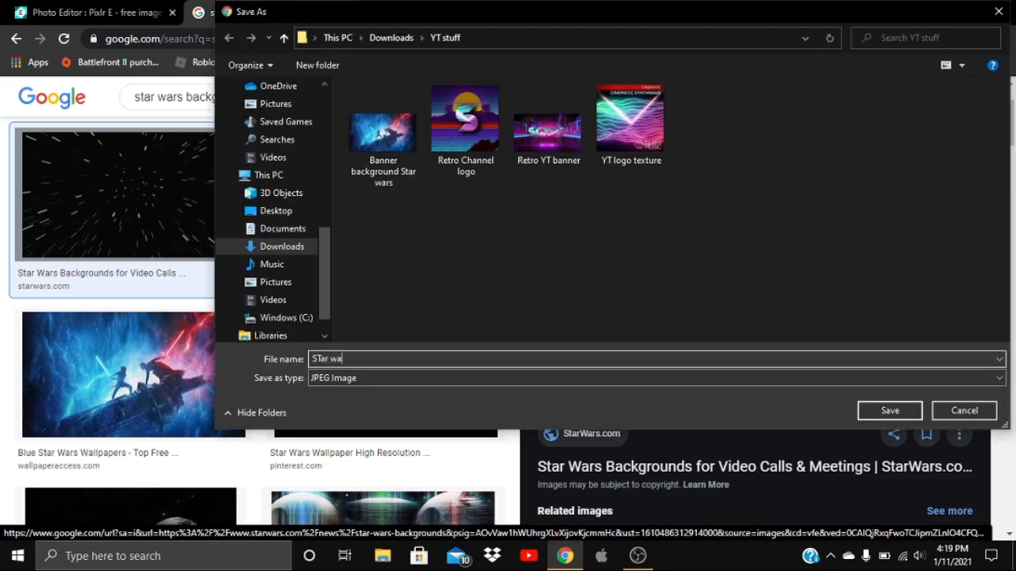
type("rs lights")
type("peed text")
type("-textu")
key("BackSpace")
type("ex")
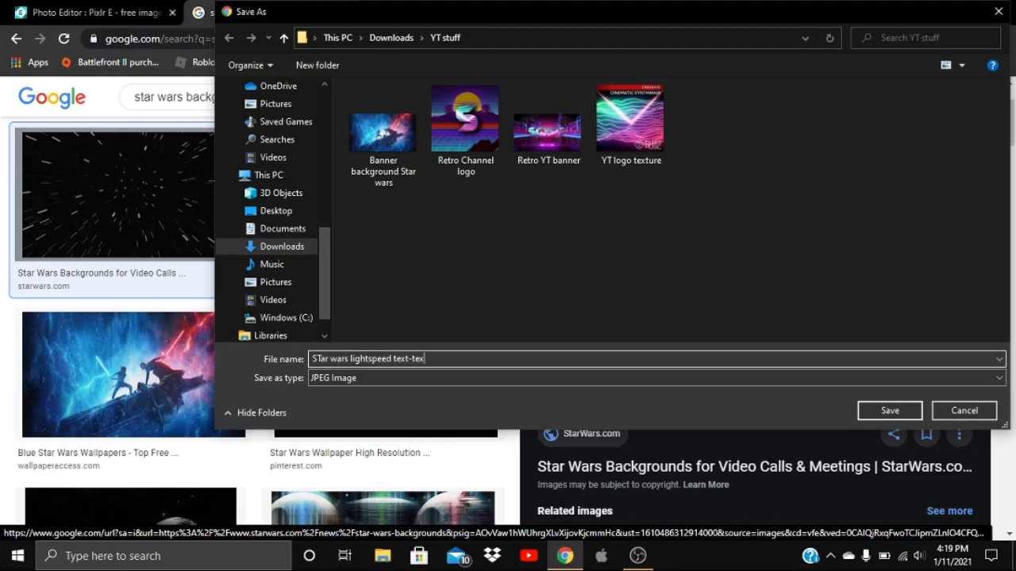
type("ture")
Correct the file name to "Star wars lightspeed text-texture", save the image and dismiss the download notice.
left_click(321, 358)
key("BackSpace")
type("t")
left_click(889, 411)
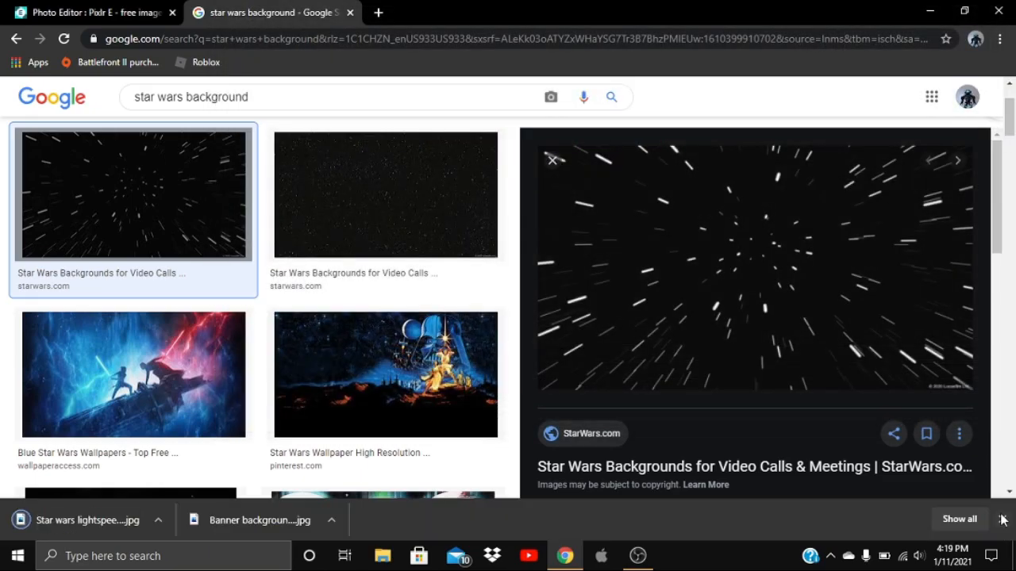
left_click(1002, 519)
Return to the blank banner image open in Pixlr E.
scroll(197, 130, "down", 1)
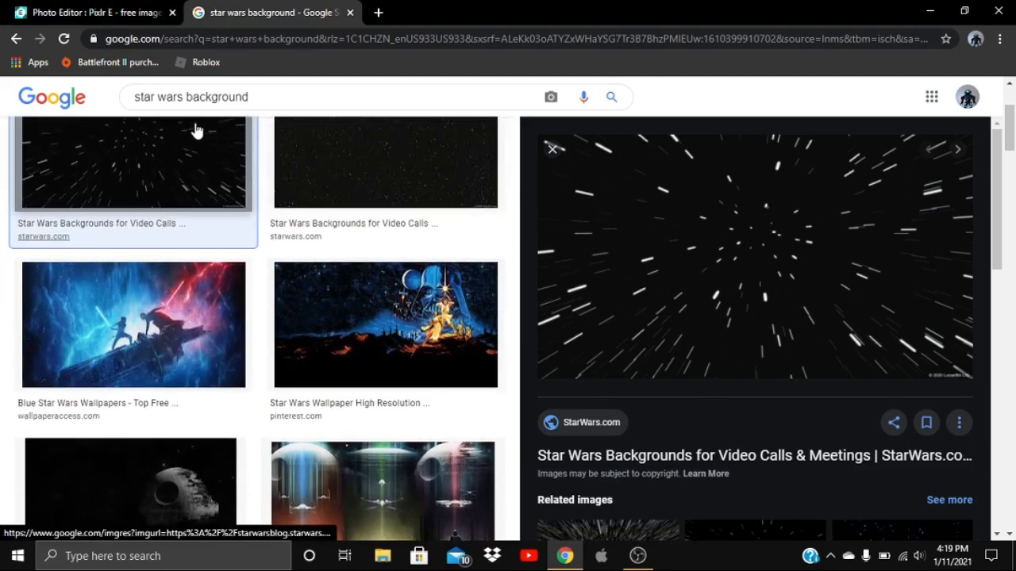
scroll(197, 131, "up", 3)
left_click(105, 8)
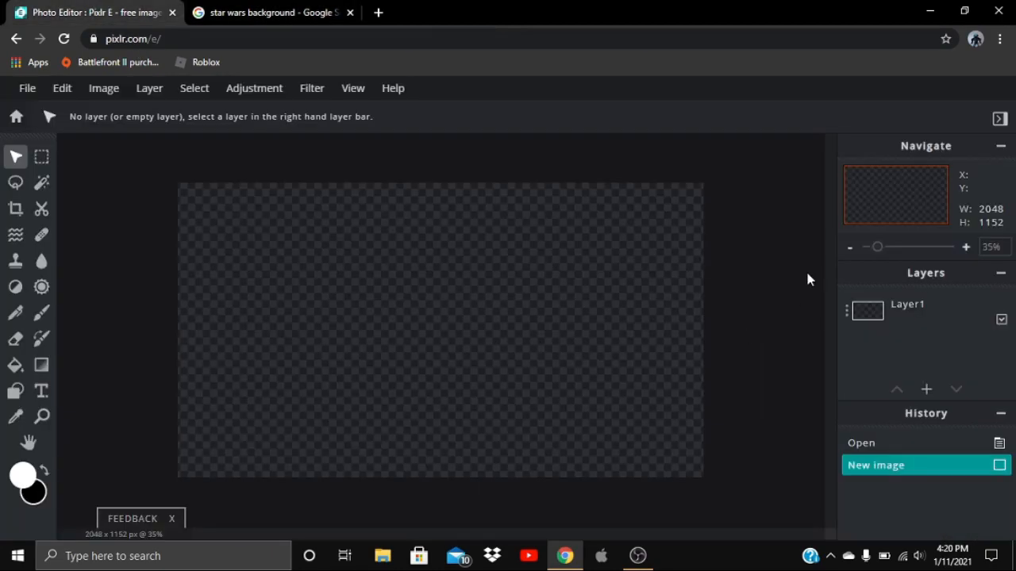
Open dafont.com in a new browser tab and look through the Modern fonts in the Gothic category.
left_click(379, 12)
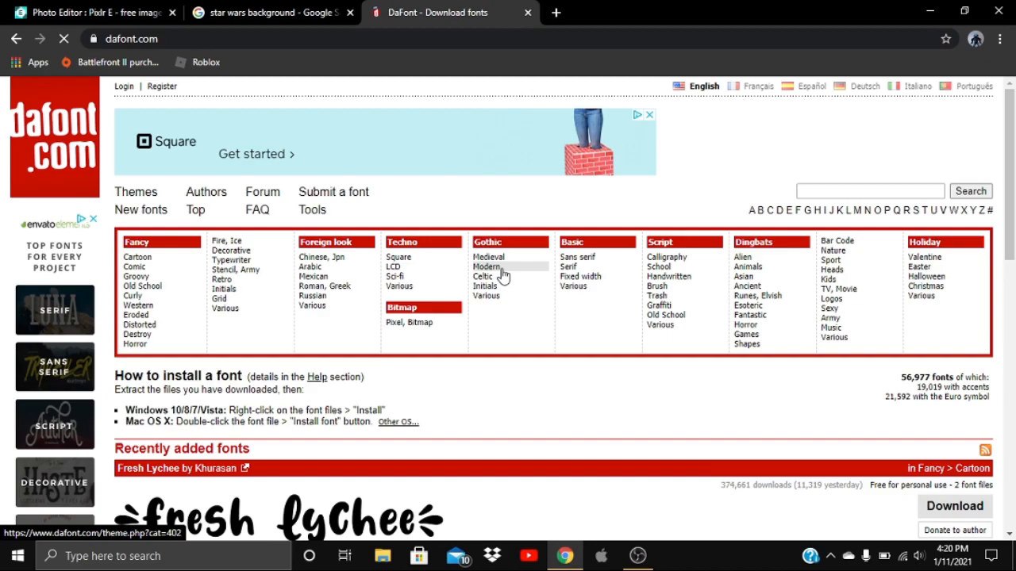
scroll(323, 322, "down", 4)
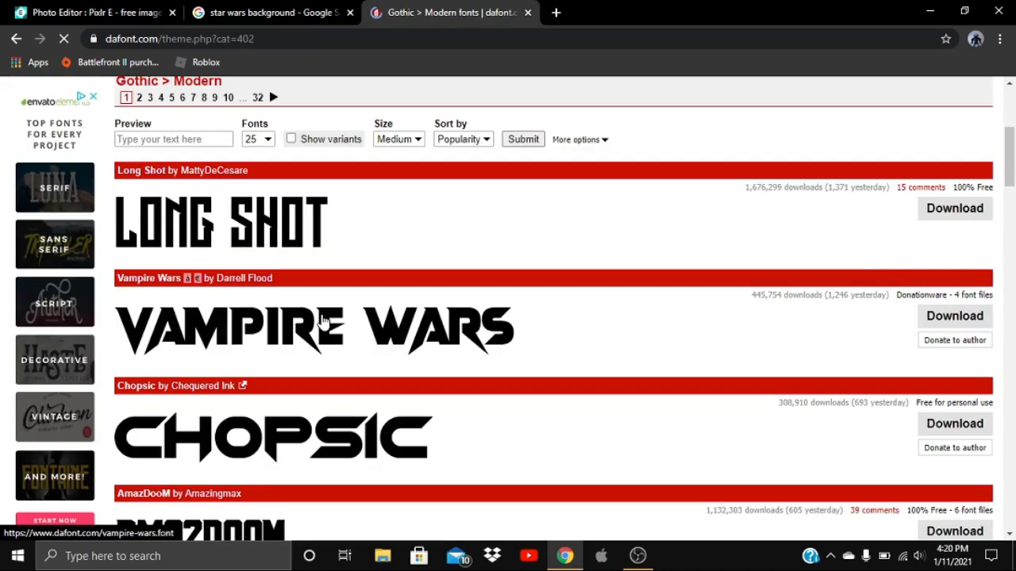
scroll(324, 321, "down", 2)
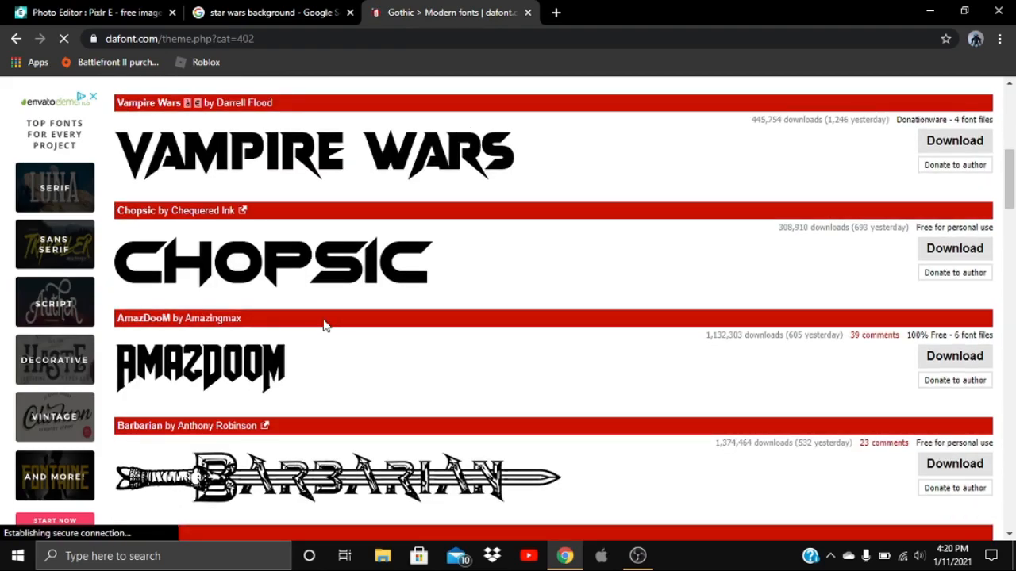
scroll(323, 325, "down", 4)
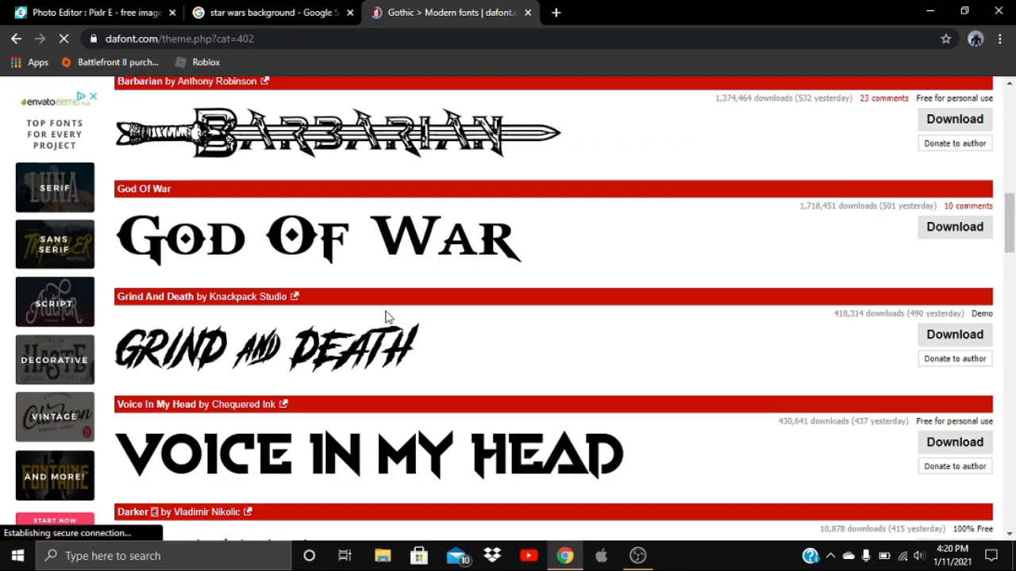
scroll(387, 317, "down", 3)
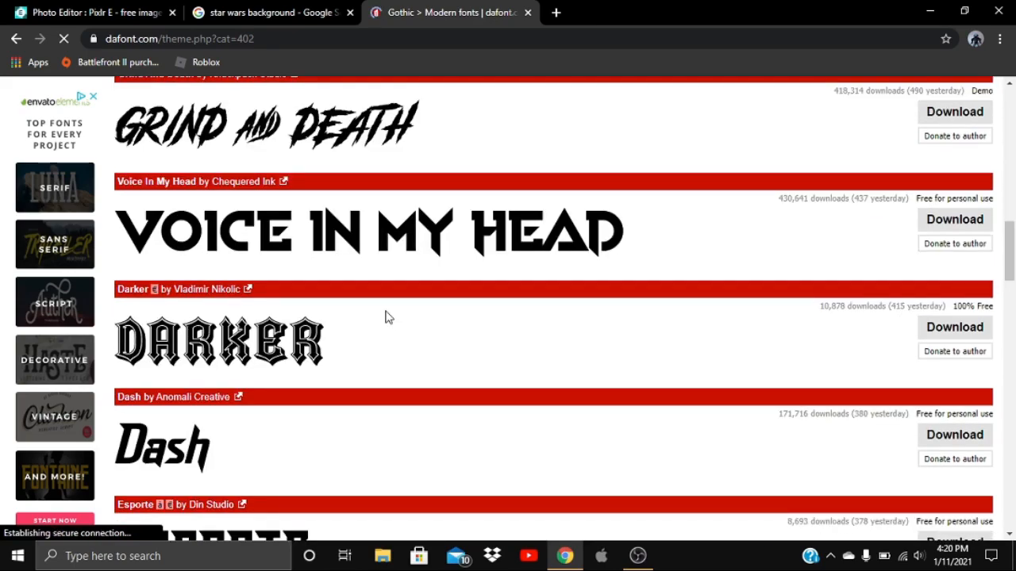
scroll(387, 316, "down", 5)
scroll(386, 317, "down", 5)
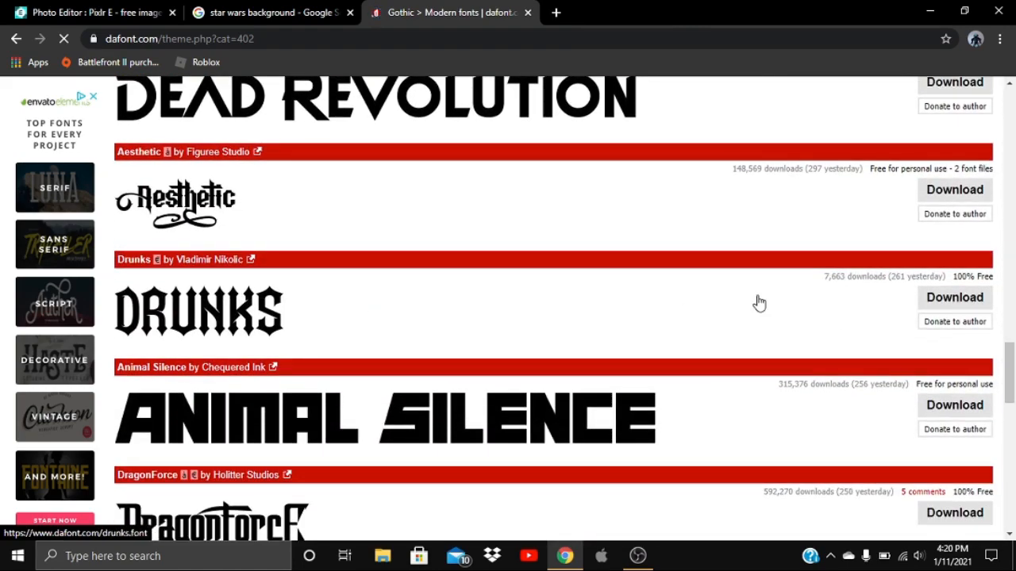
left_click(948, 300)
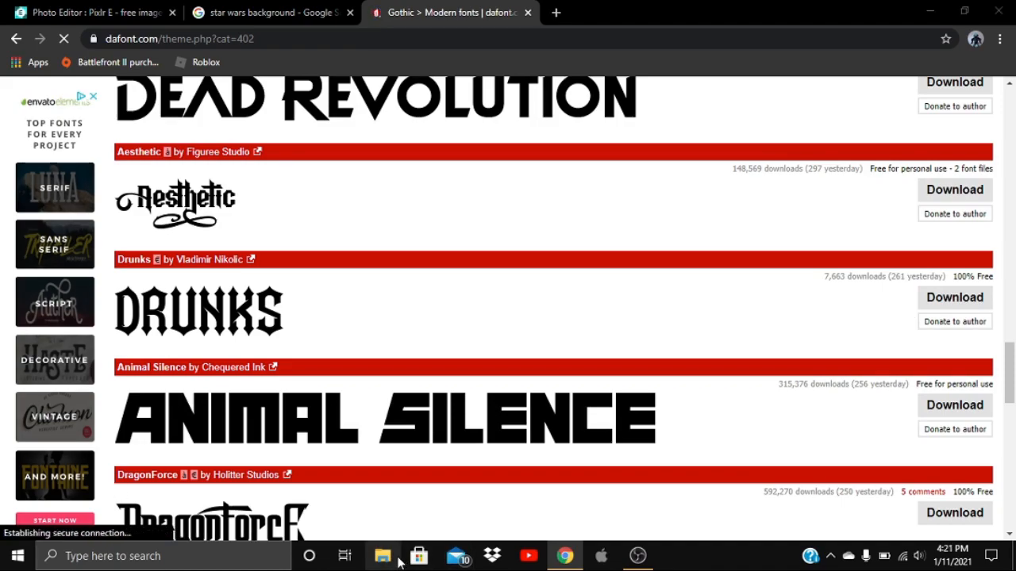
Switch to File Explorer and open the Downloads folder.
left_click(398, 558)
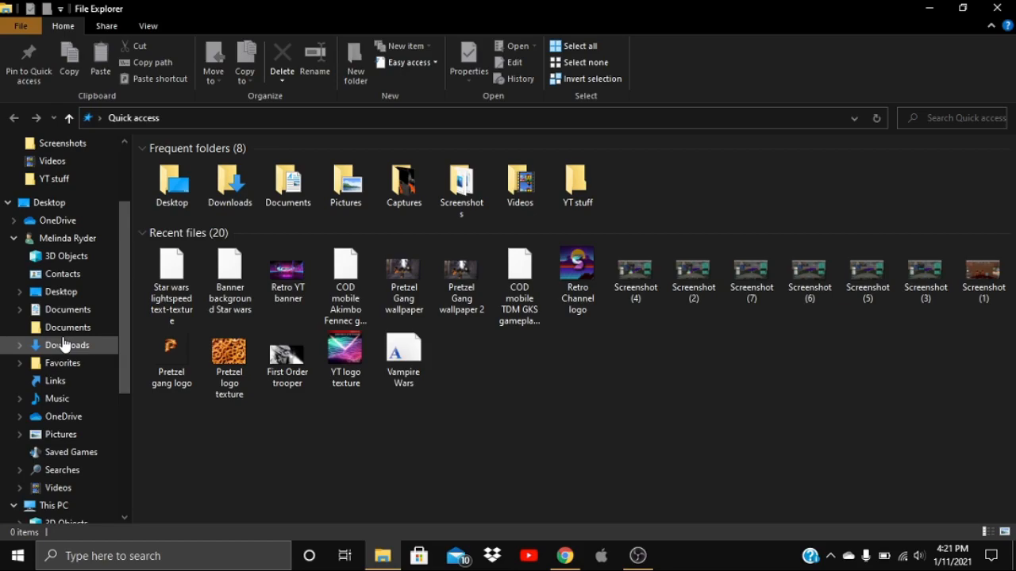
left_click(64, 345)
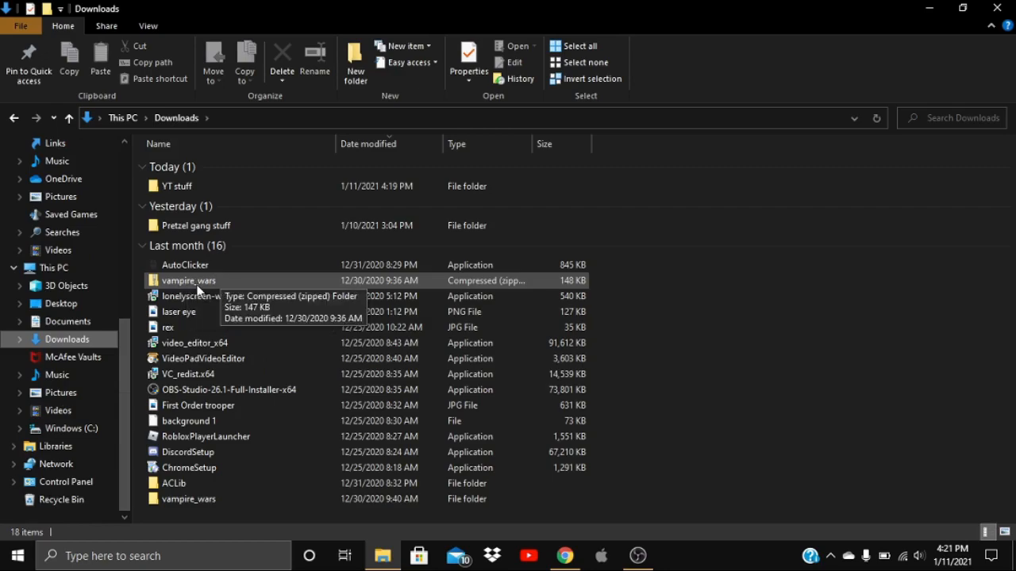
left_click(195, 285)
right_click(196, 285)
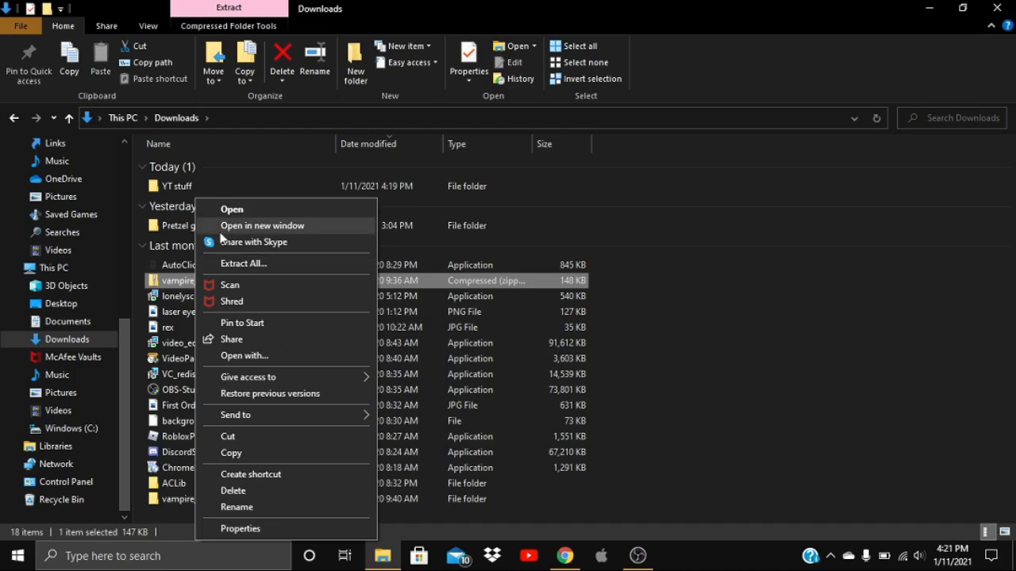
left_click(177, 283)
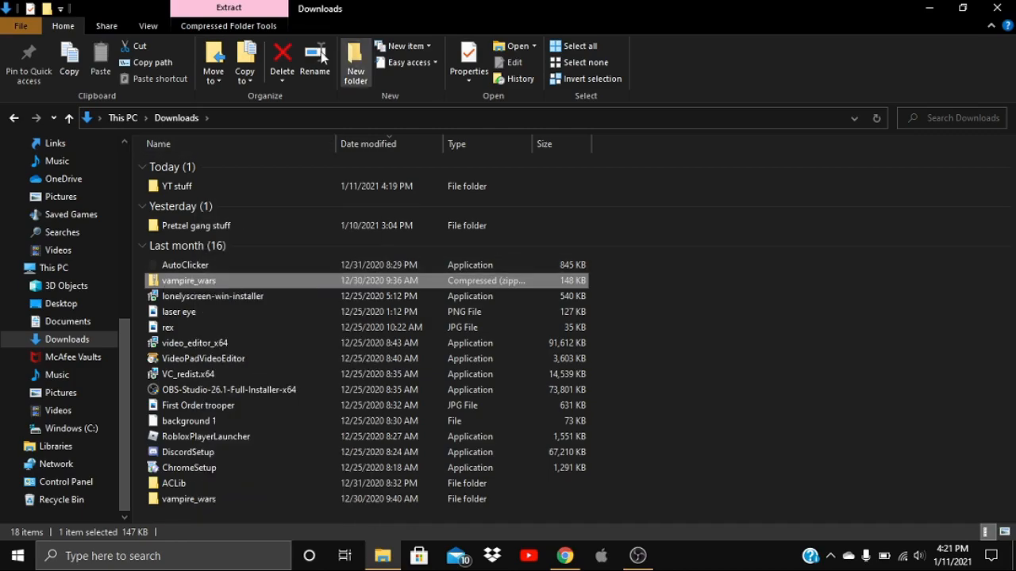
left_click(313, 275)
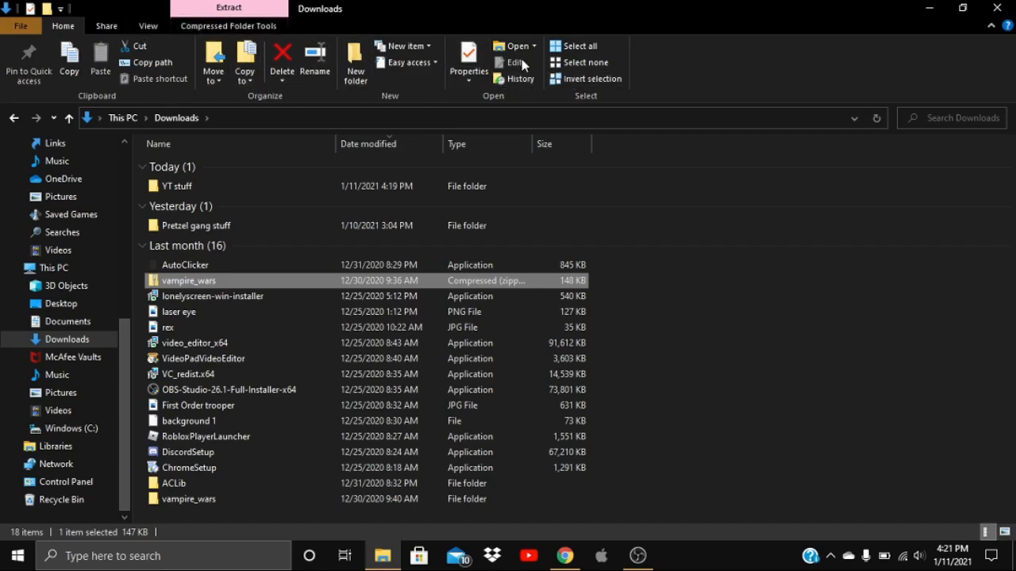
right_click(250, 280)
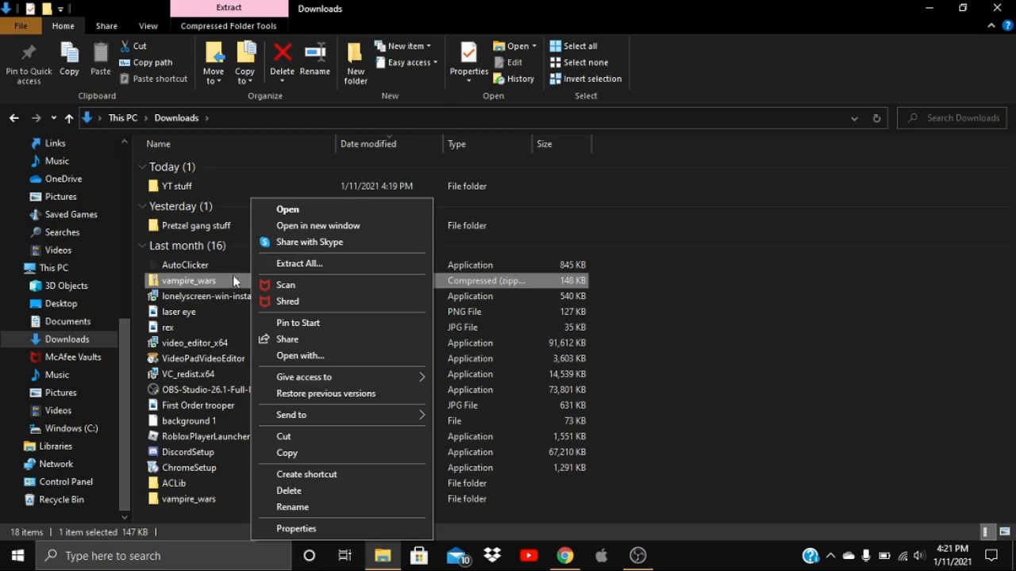
left_click(207, 281)
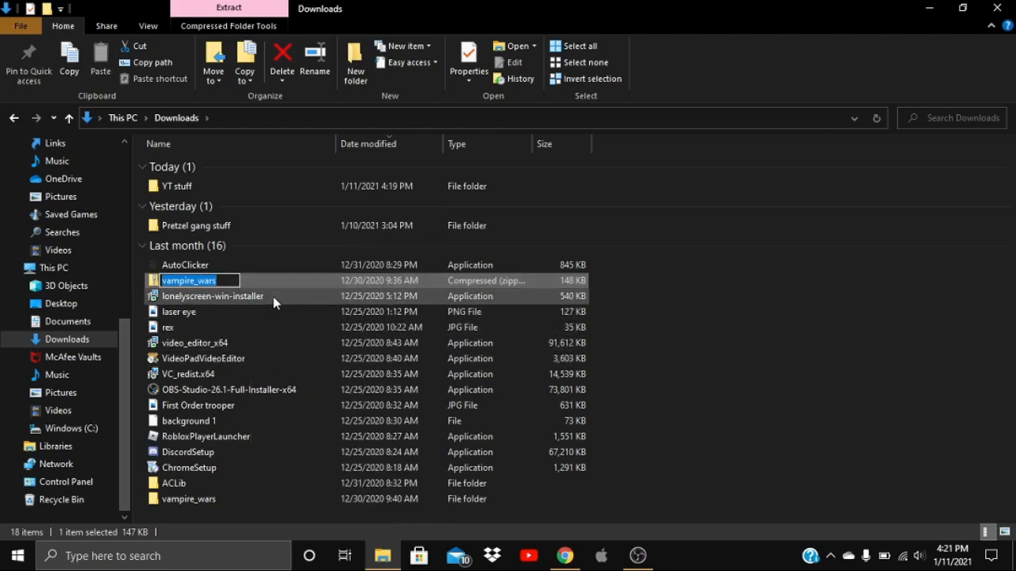
left_click(269, 284)
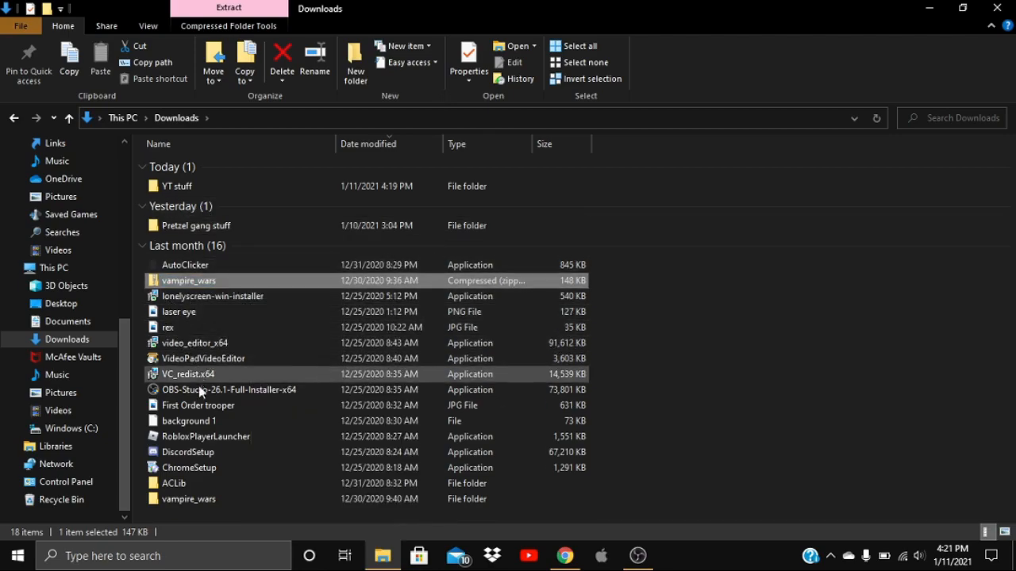
Look at the font files in the extracted vampire_wars folder and return to the blank banner in Pixlr E.
double_click(204, 500)
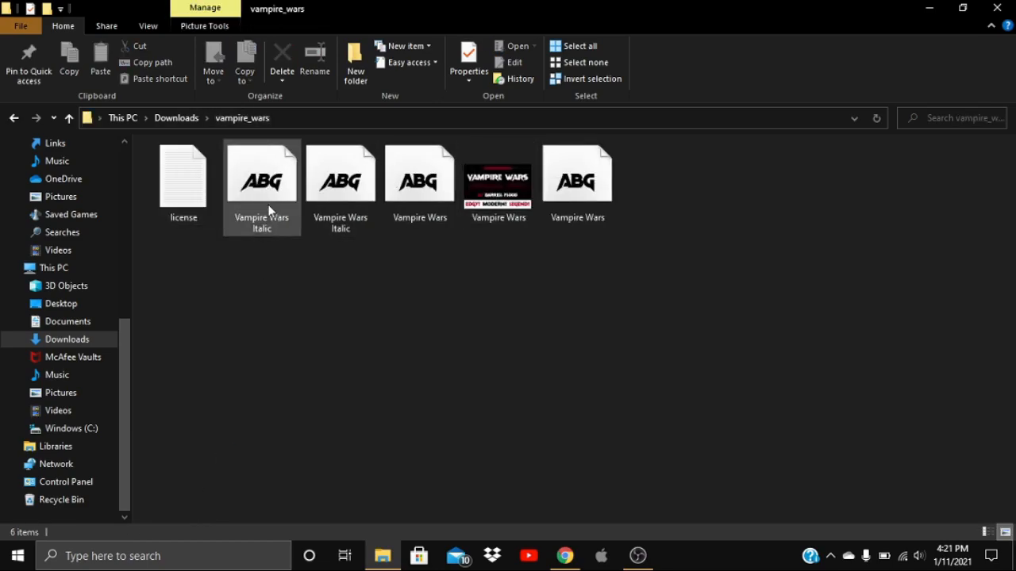
left_click(565, 555)
left_click(111, 12)
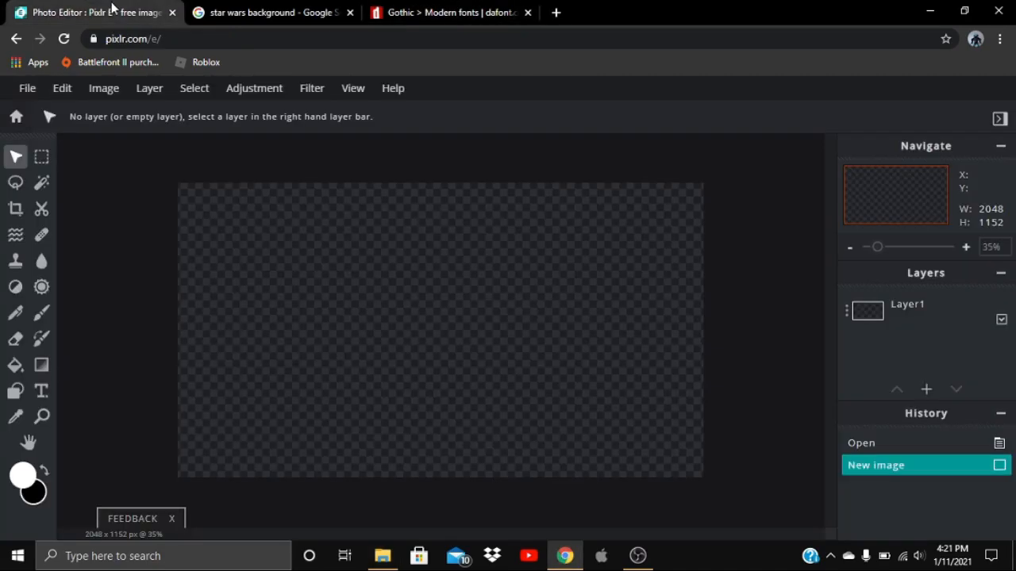
Add a new text layer in the Vampire Wars font reading "Star Wars" with "addict" on a second line.
left_click(149, 89)
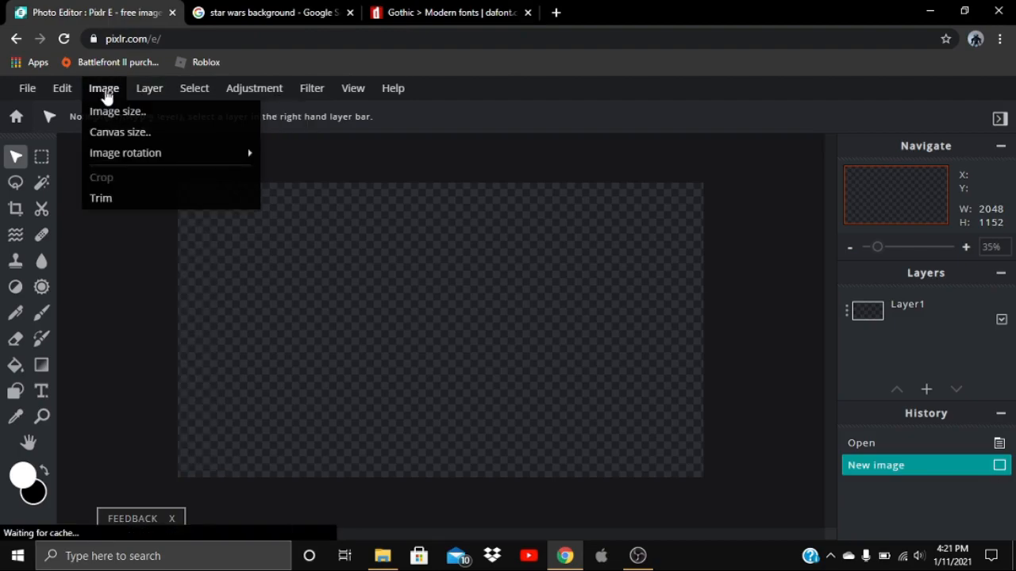
left_click(119, 286)
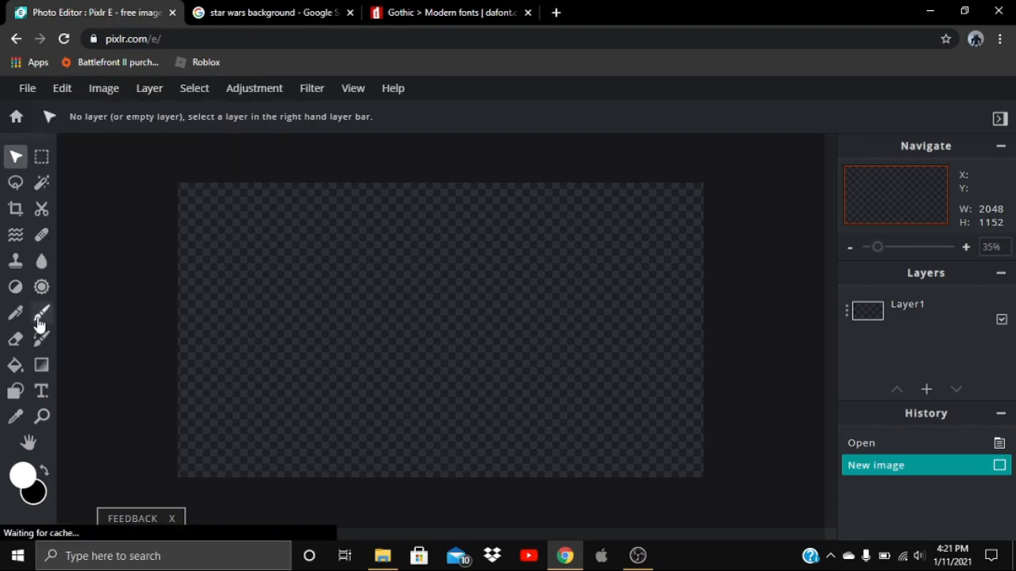
left_click(40, 393)
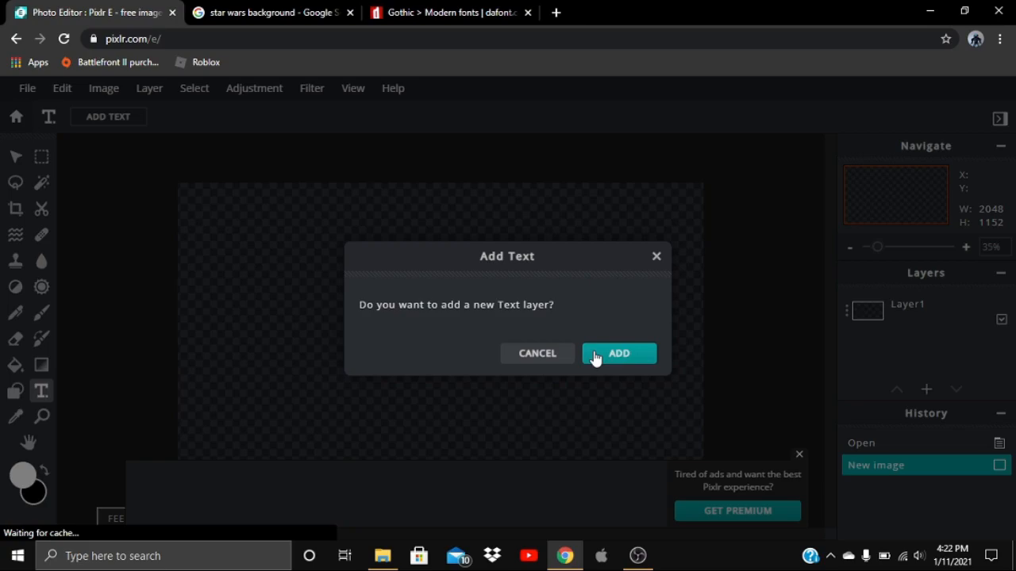
left_click(595, 355)
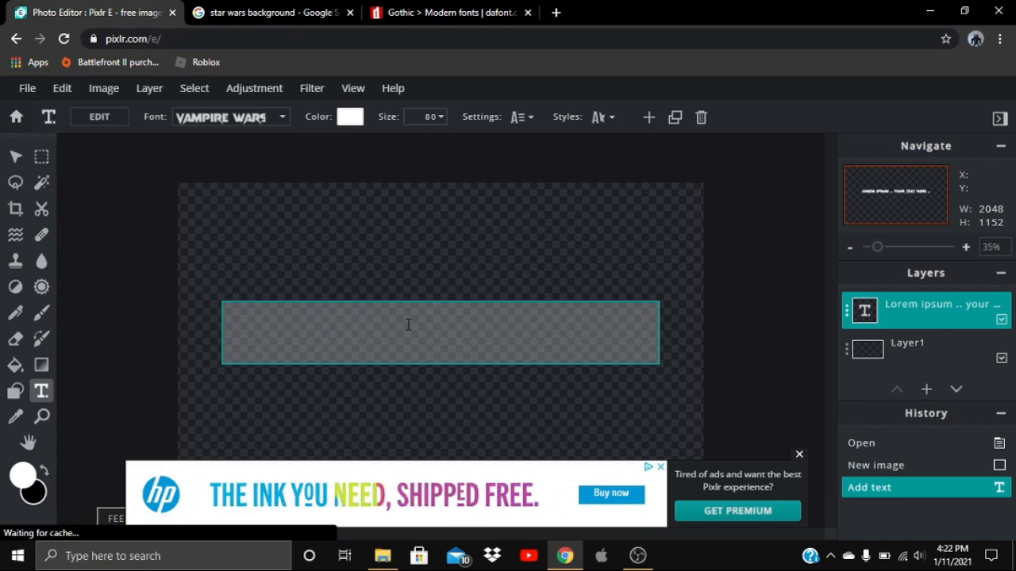
type("STAR")
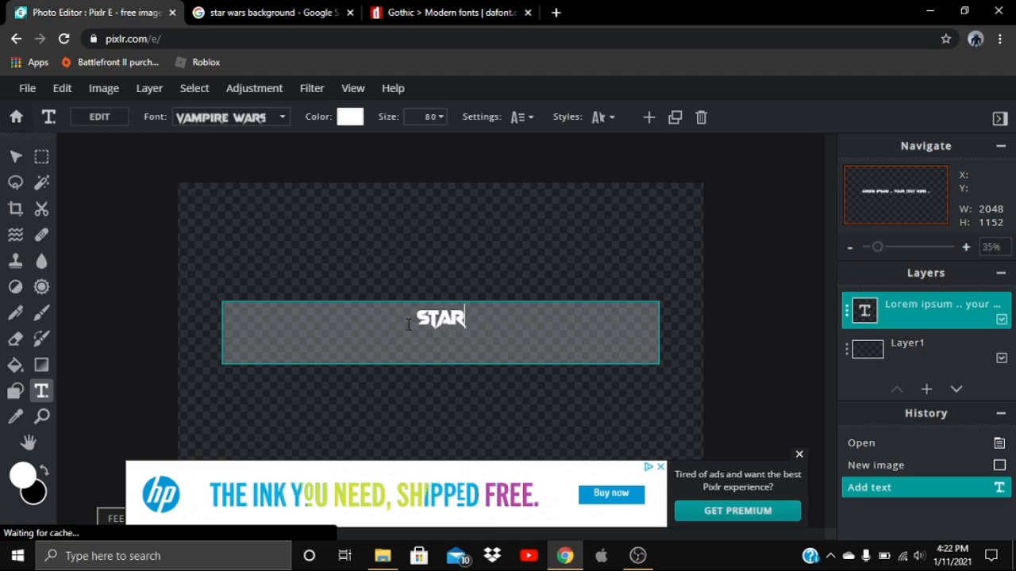
type(" WAR")
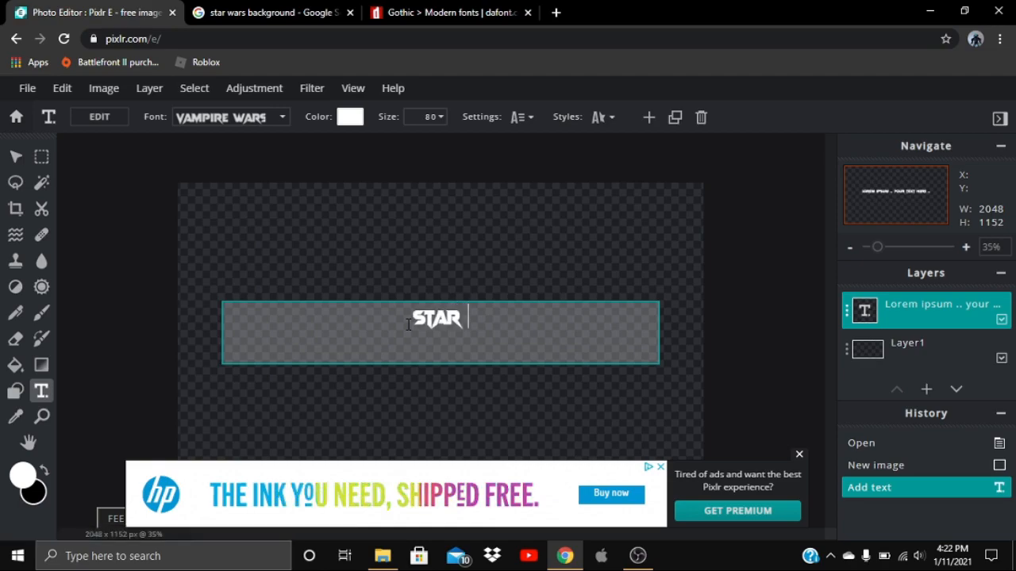
type("S")
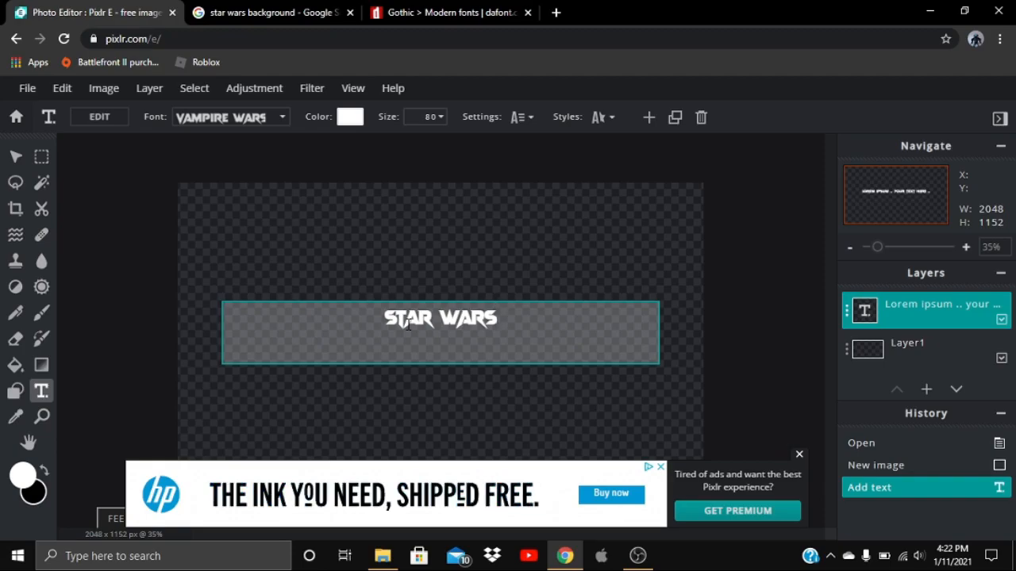
key("Return")
type("ADDIC")
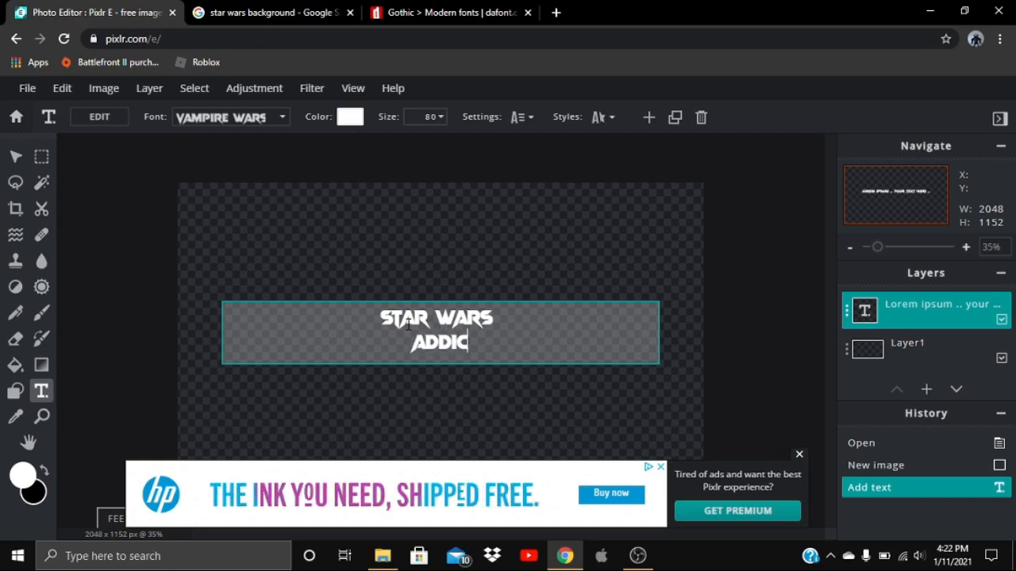
key("ctrl+a")
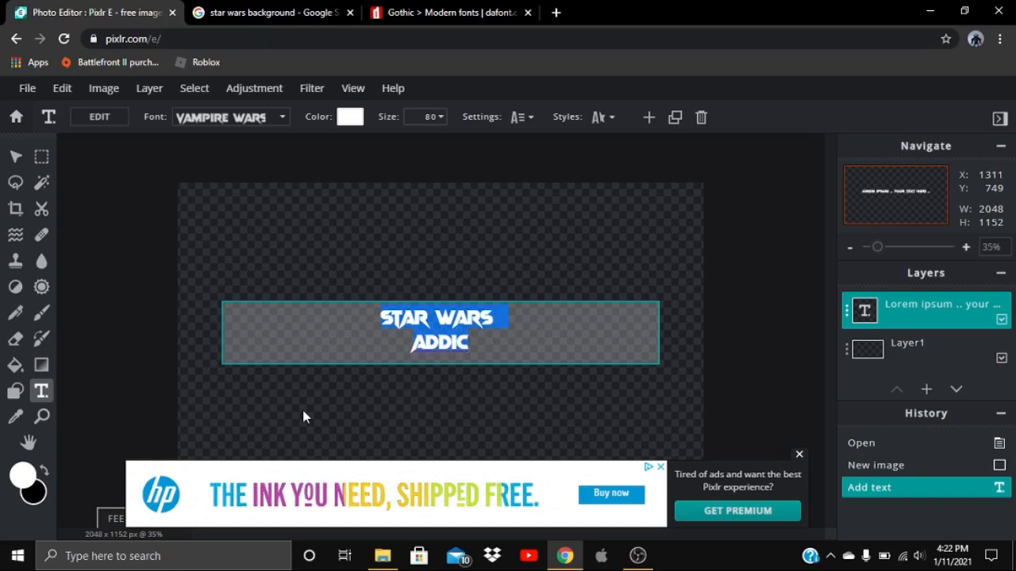
type("T")
left_click_drag(370, 310, 362, 307)
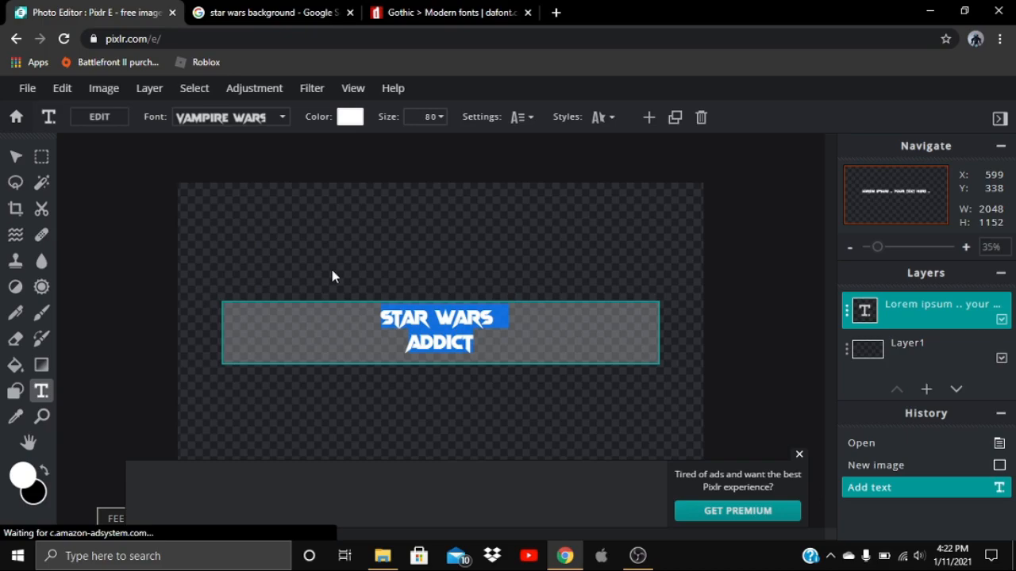
left_click(198, 167)
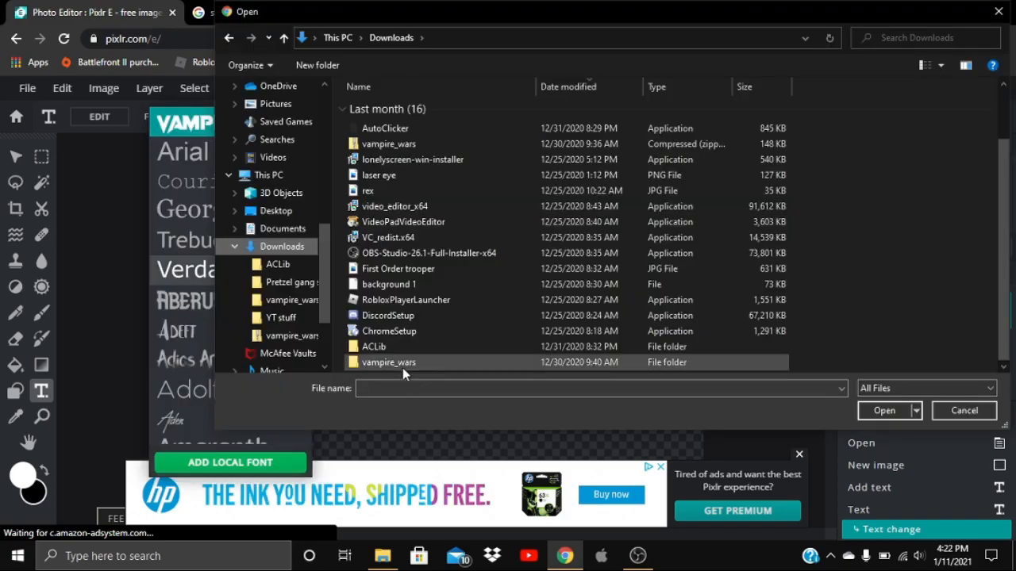
double_click(404, 367)
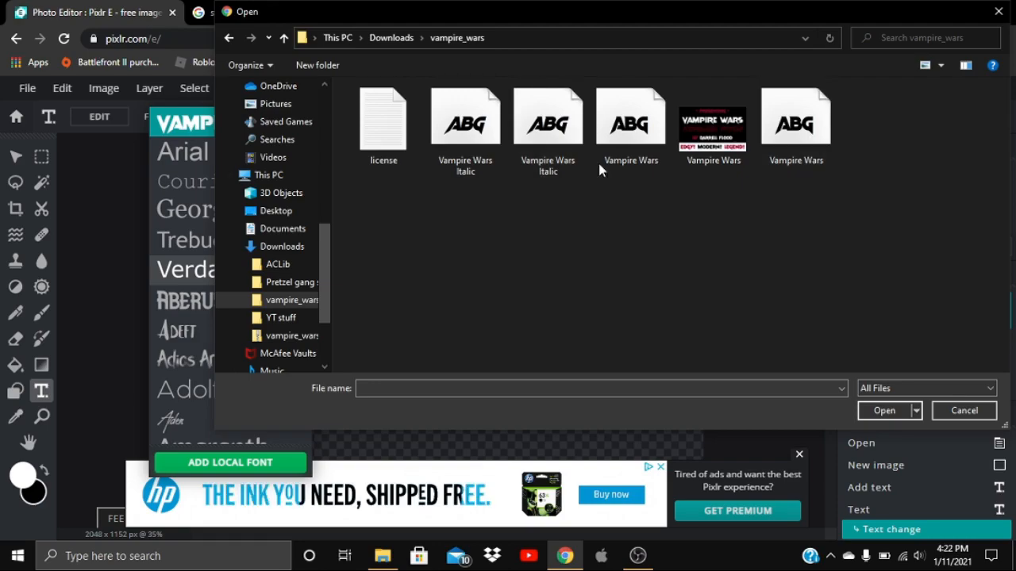
left_click(998, 11)
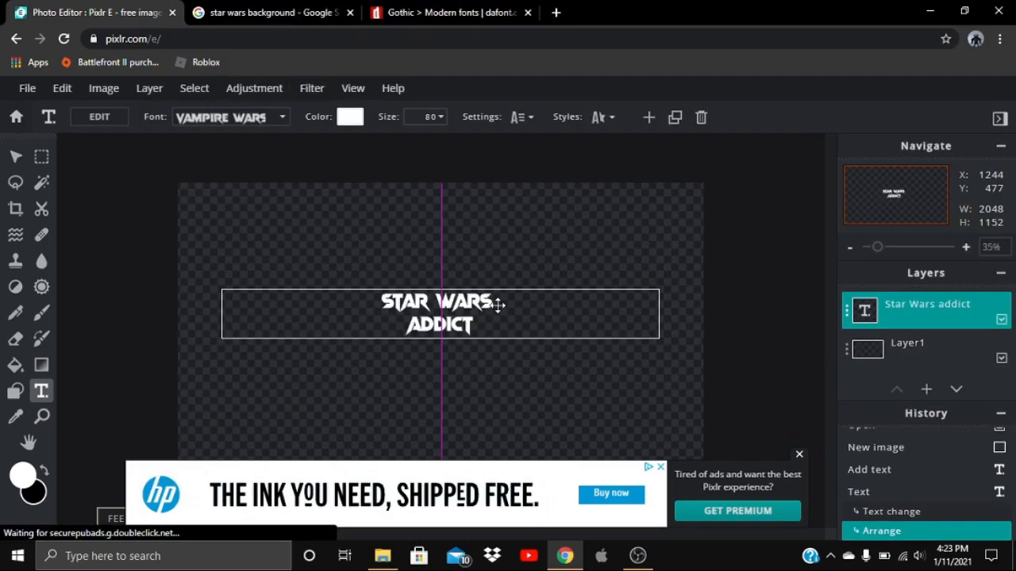
Enlarge the "Star Wars addict" text to size 246, center it vertically on the banner and deselect it.
left_click_drag(497, 306, 497, 321)
left_click(441, 117)
left_click_drag(324, 142, 403, 144)
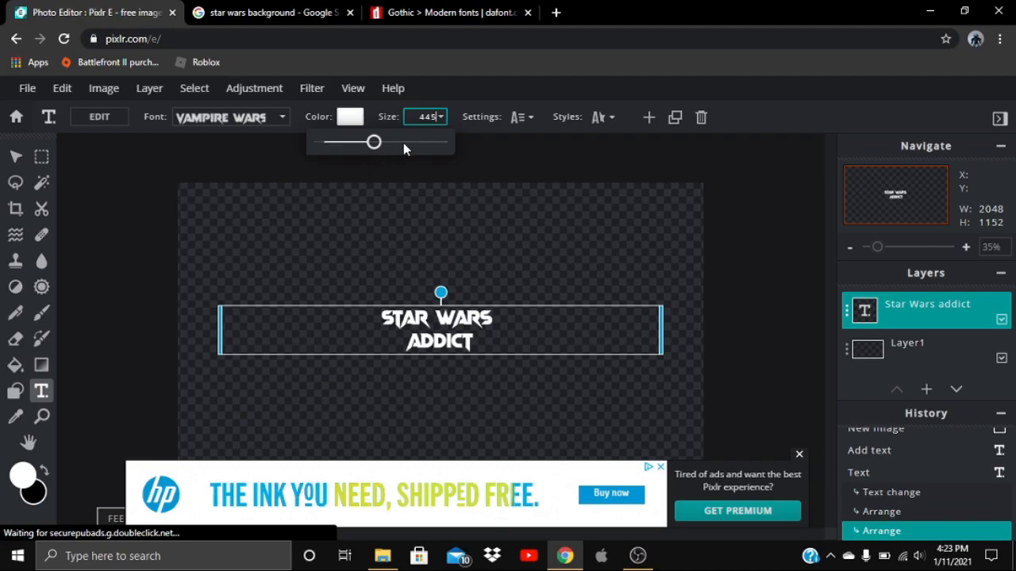
left_click_drag(404, 143, 350, 153)
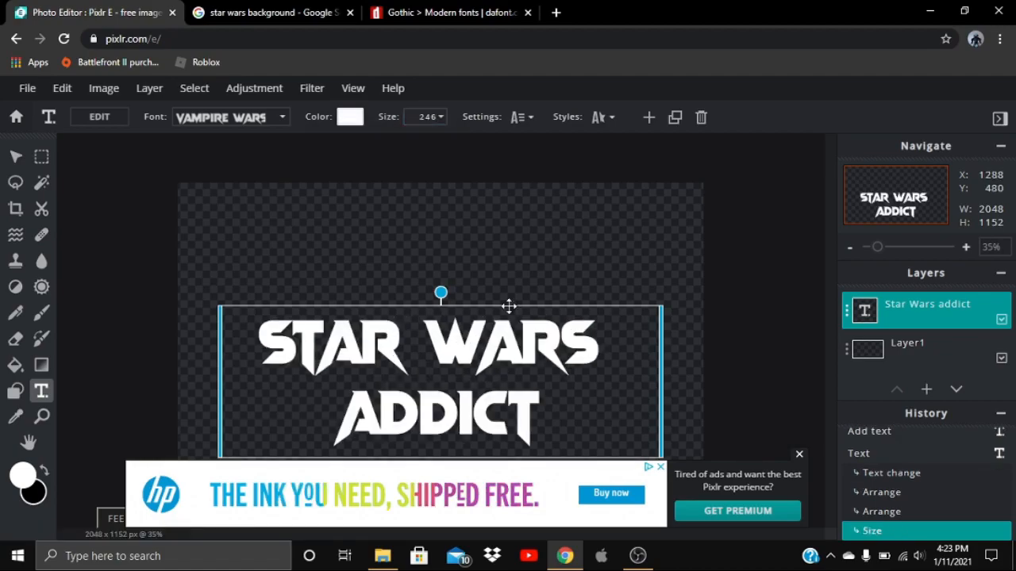
left_click_drag(507, 329, 509, 279)
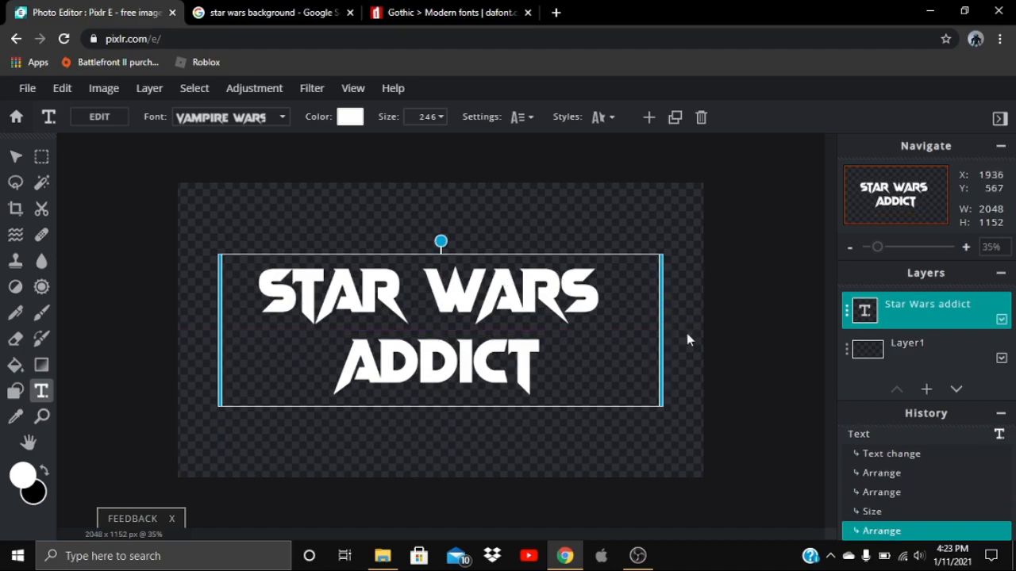
left_click(102, 173)
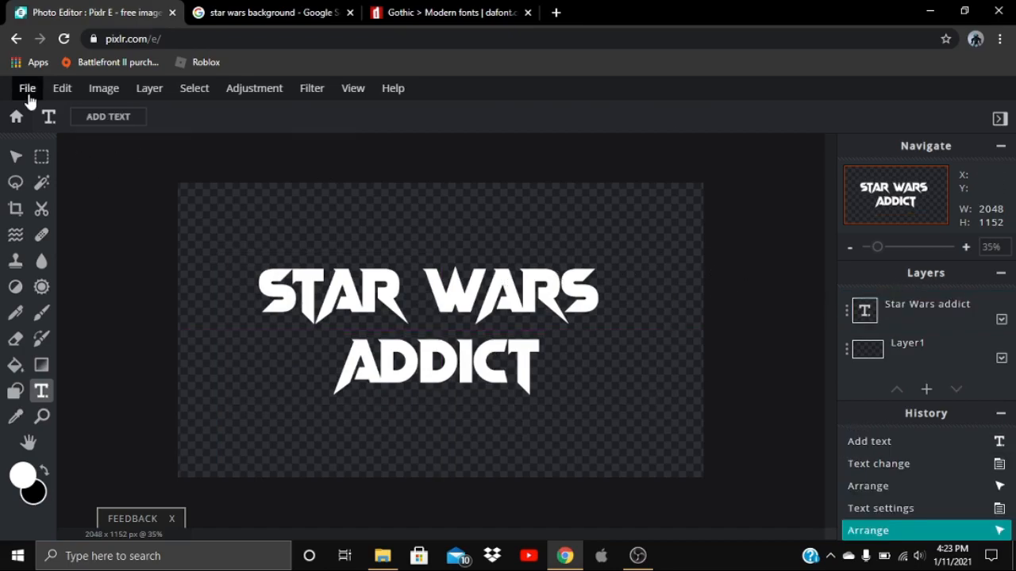
Switch to File Explorer and open the YT stuff folder in Downloads.
left_click(383, 555)
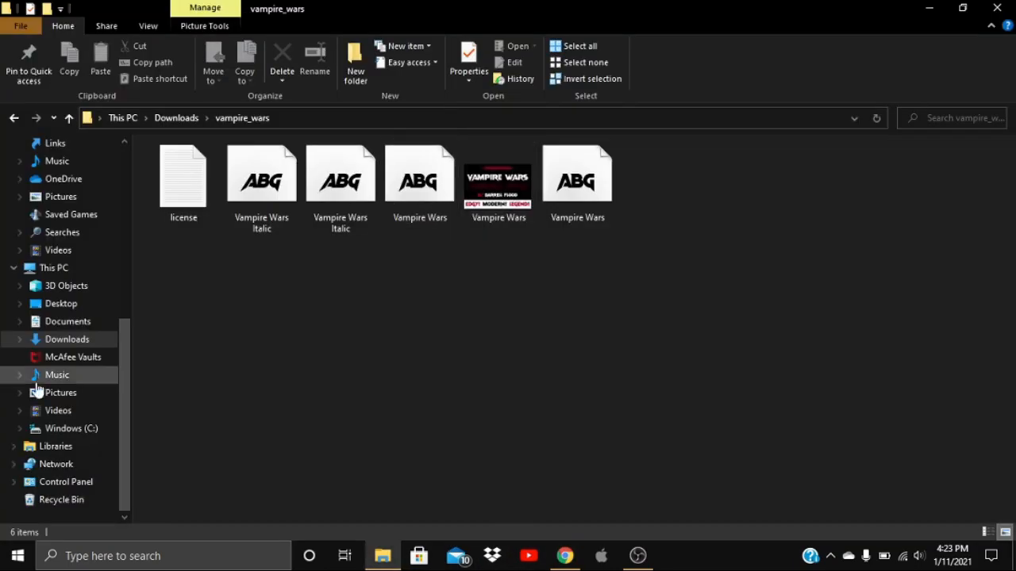
left_click(81, 340)
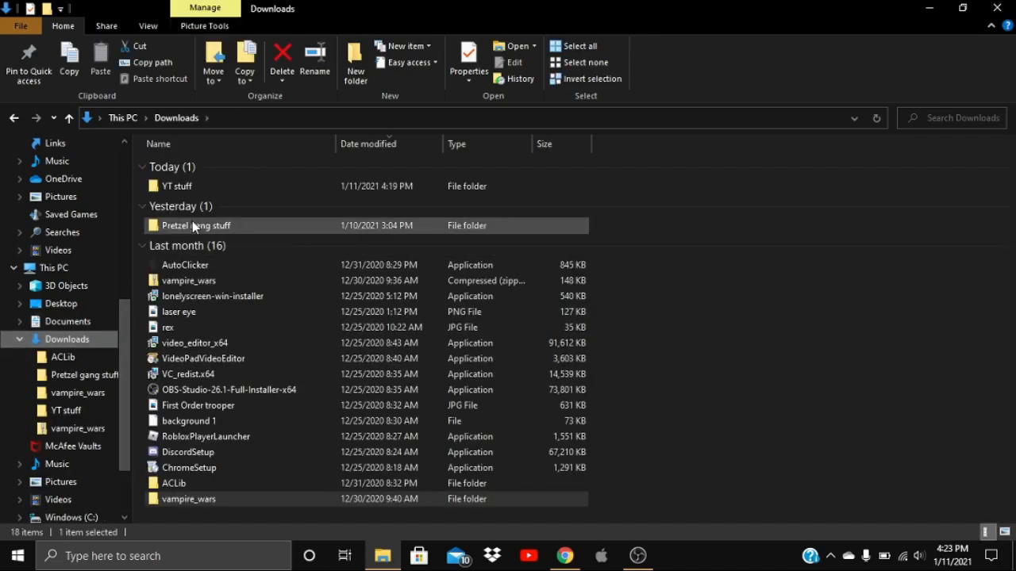
double_click(316, 184)
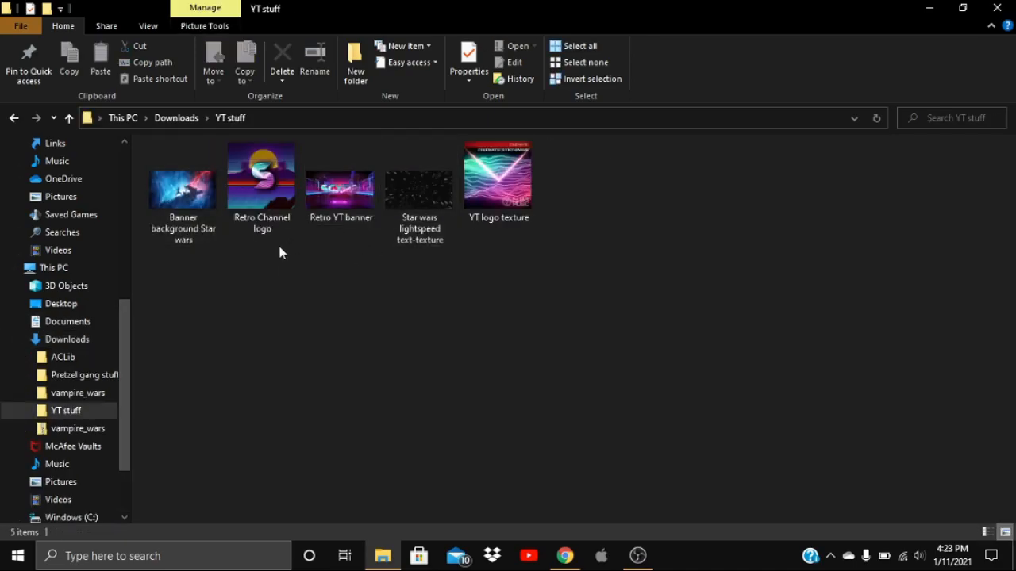
Restore the folder window to a smaller size and add the Banner background Star wars image to the current Pixlr E document as a layer.
left_click_drag(644, 5, 976, 23)
left_click(688, 199)
left_click_drag(338, 335, 263, 361)
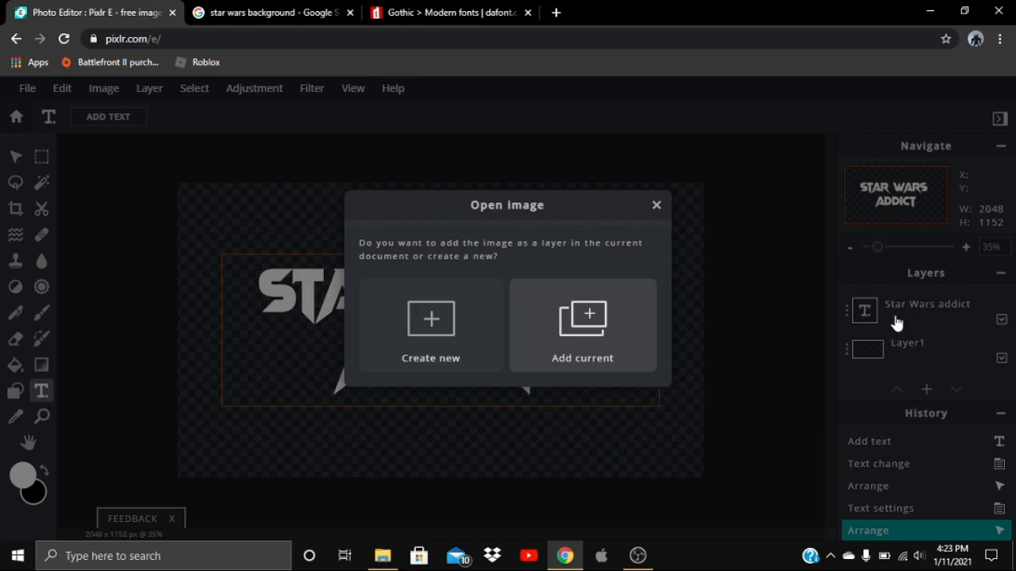
left_click(619, 317)
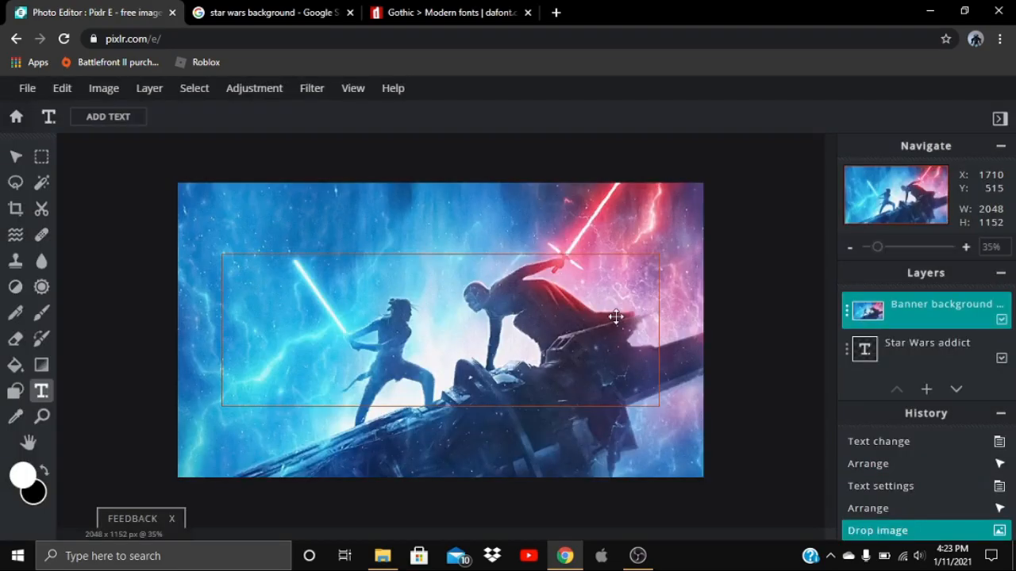
Move the Banner background layer beneath the Star Wars addict text layer and select the text layer.
left_click_drag(915, 306, 915, 333)
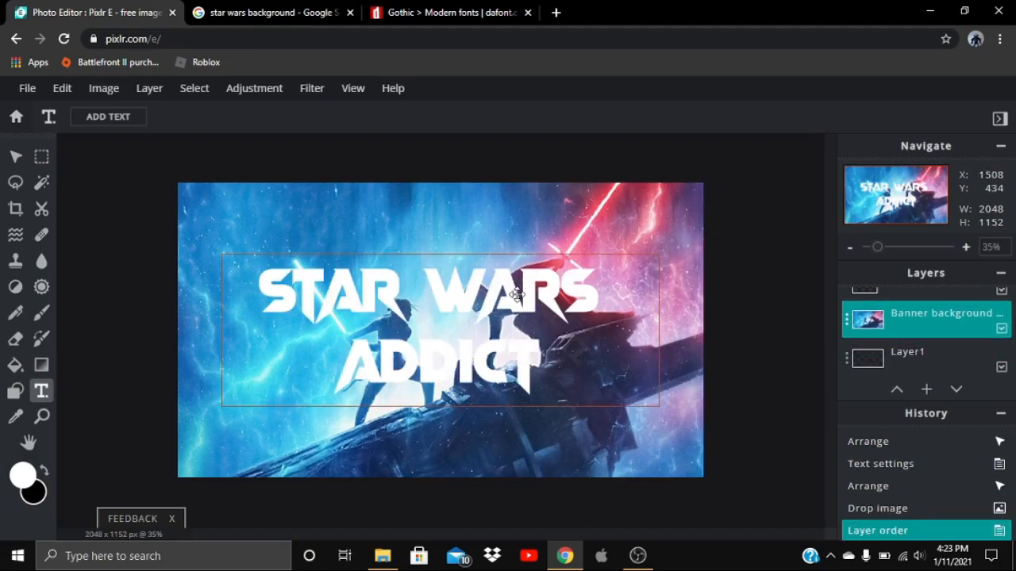
scroll(912, 333, "up", 2)
left_click(925, 308)
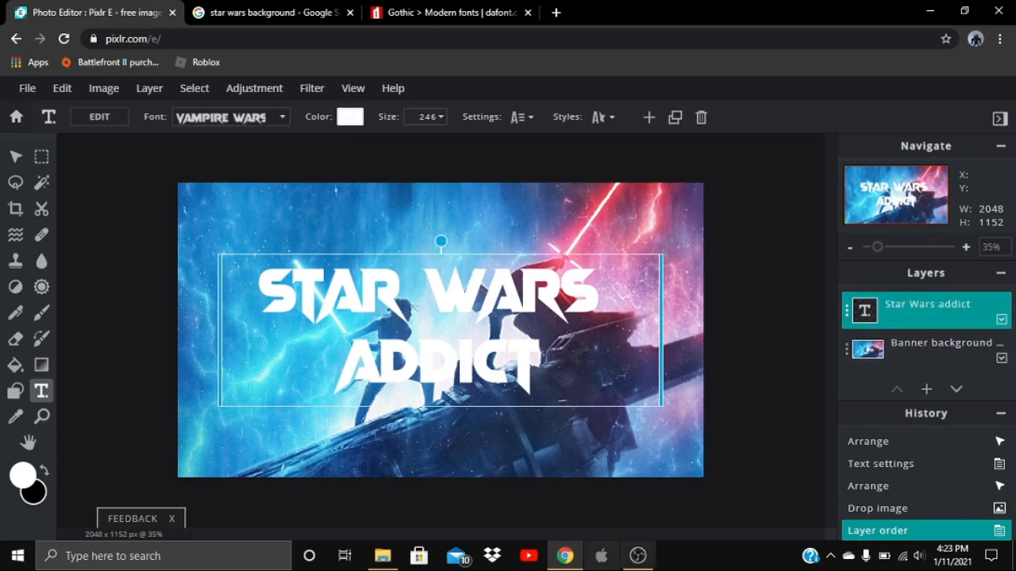
Reposition the YT stuff folder window over the lower part of the banner and minimize it.
left_click(383, 555)
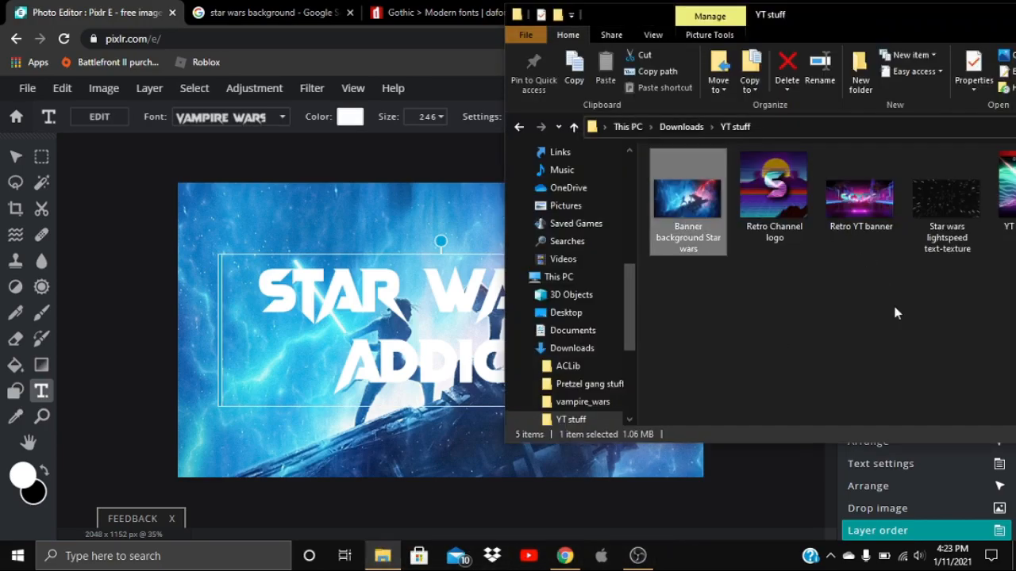
left_click(847, 350)
left_click_drag(961, 29, 513, 255)
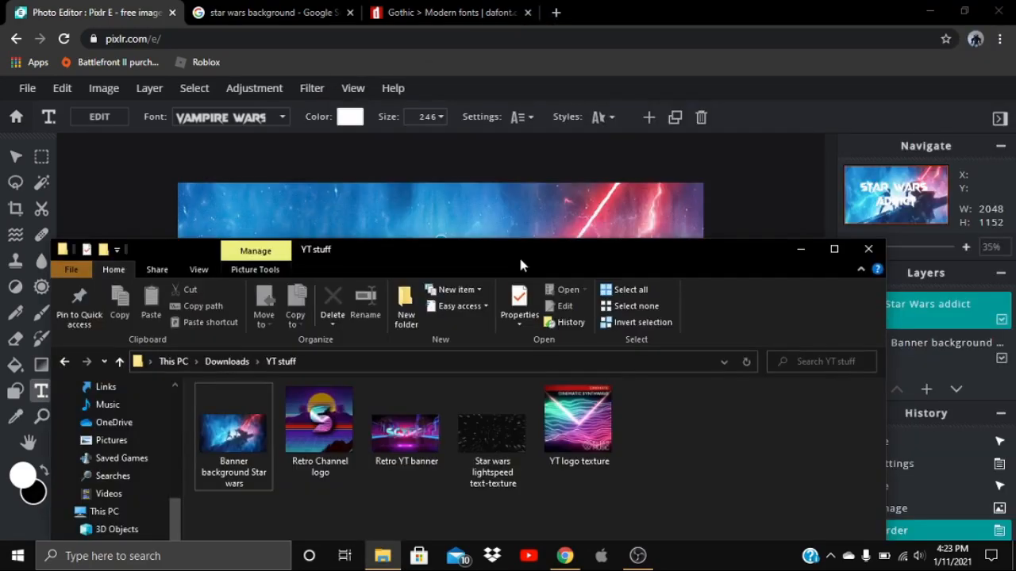
left_click(800, 249)
left_click(905, 339)
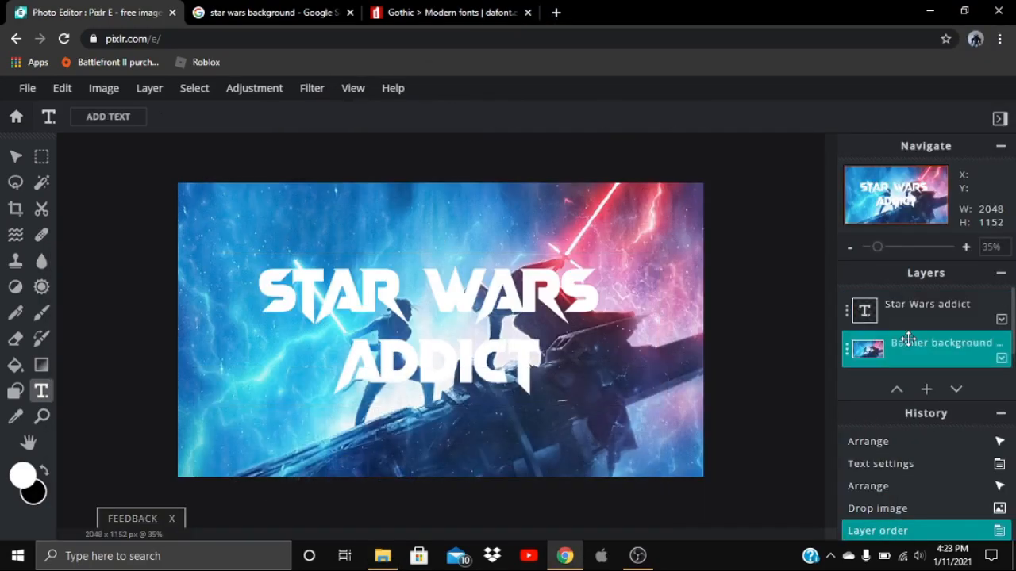
left_click(944, 305)
left_click(911, 349)
mouse_move(646, 378)
left_mouse_down()
mouse_move(684, 372)
mouse_move(645, 378)
left_mouse_up()
left_click(945, 360)
left_click(676, 430)
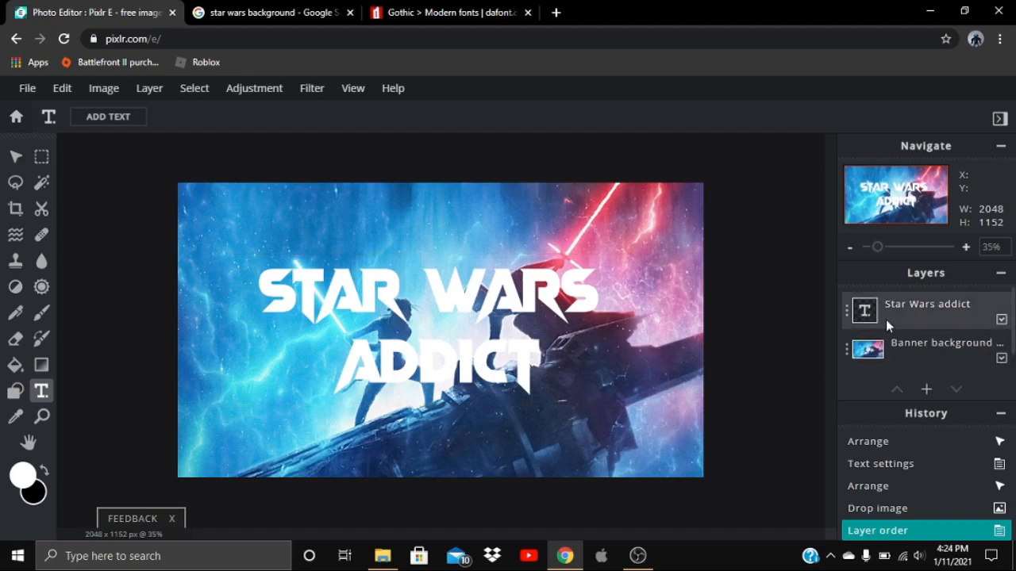
Add the Star wars lightspeed text-texture image from the YT stuff folder as a layer above the Star Wars addict text.
left_click(927, 320)
left_click(382, 556)
left_click_drag(523, 421, 588, 187)
left_click(589, 313)
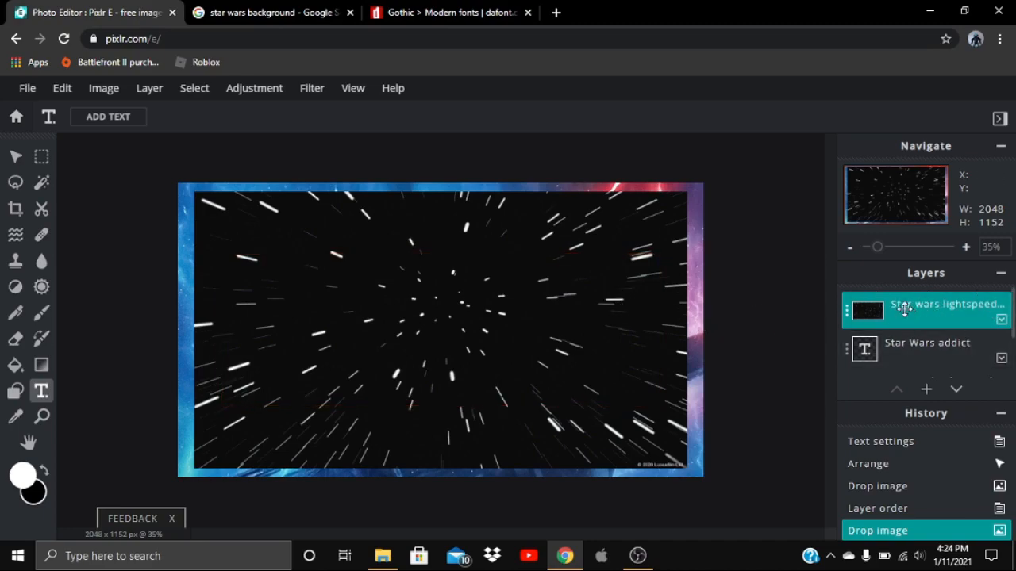
Try to cut the lightspeed texture to the lettering by wand-selecting the area around the text and clearing it on the texture layer.
left_click(934, 343)
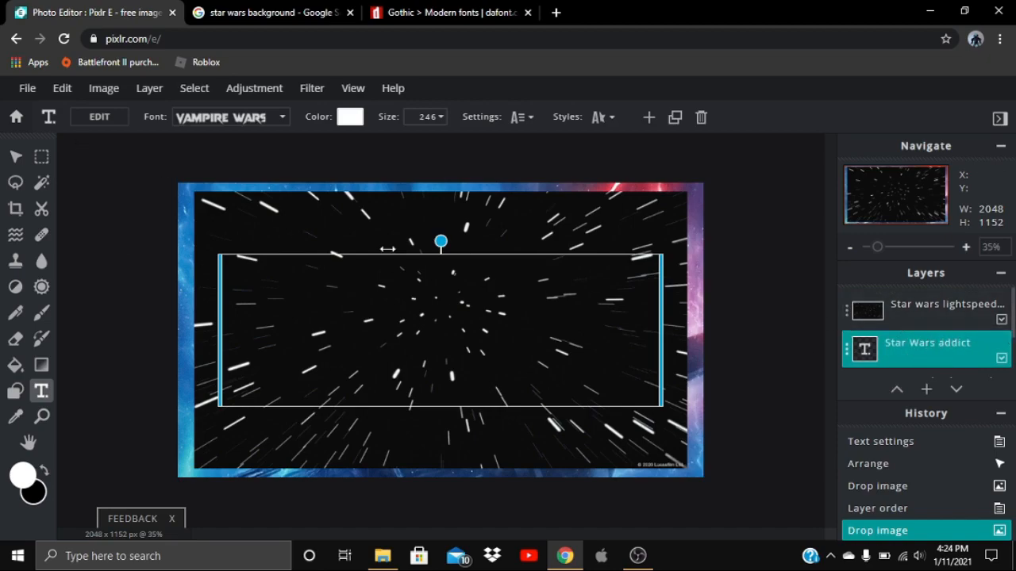
left_click(43, 185)
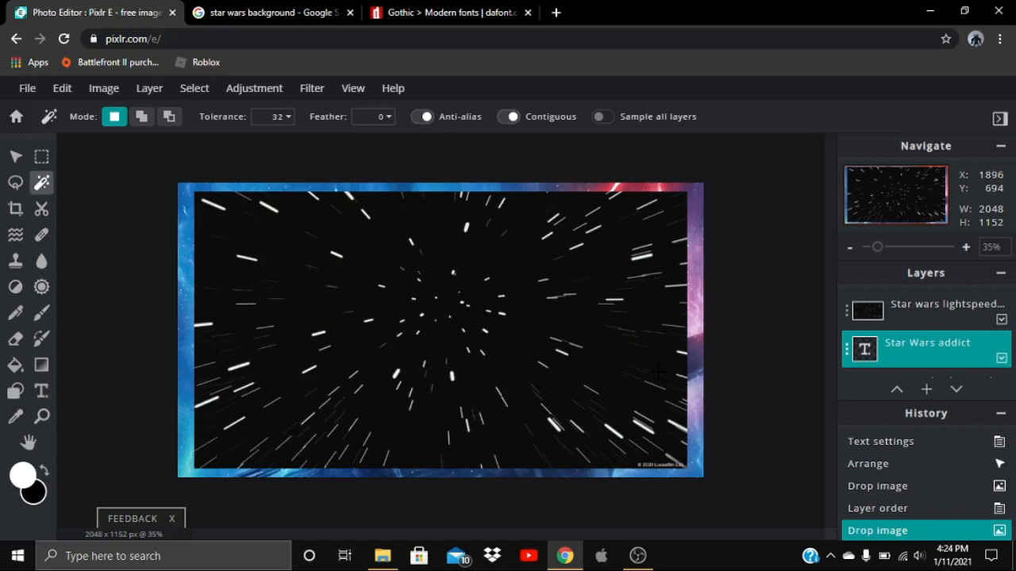
left_click(695, 397)
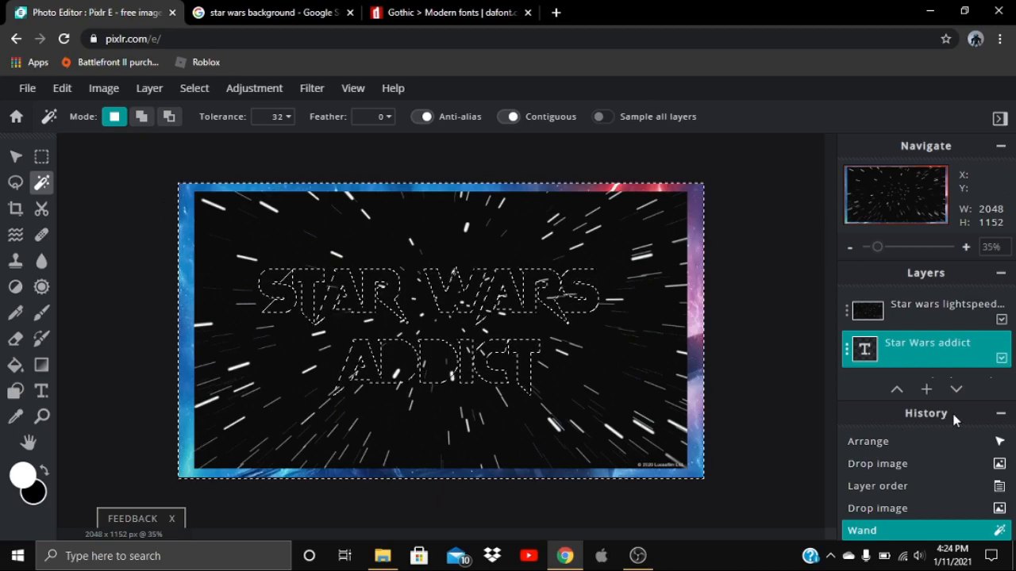
left_click(930, 314)
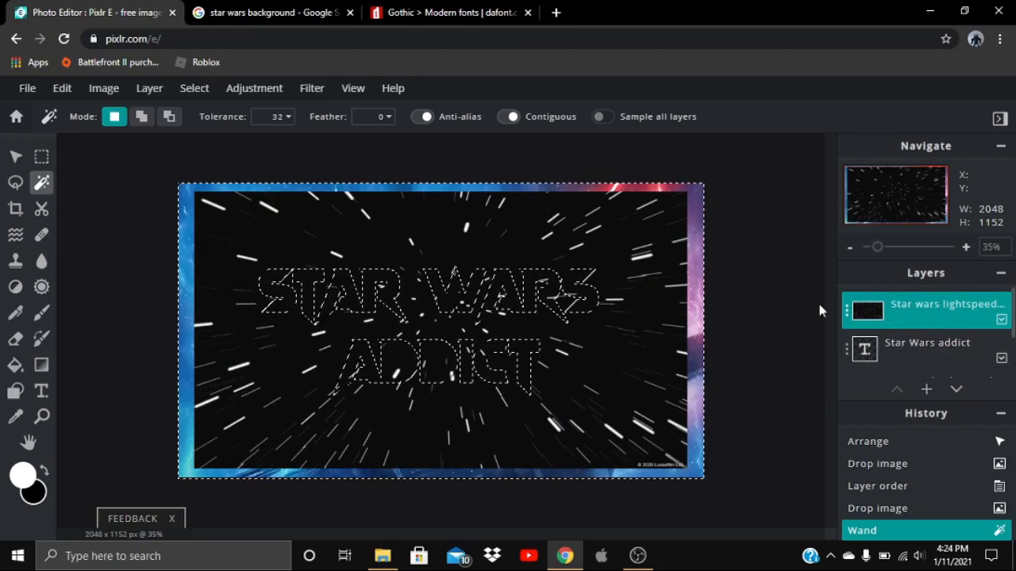
key("Delete")
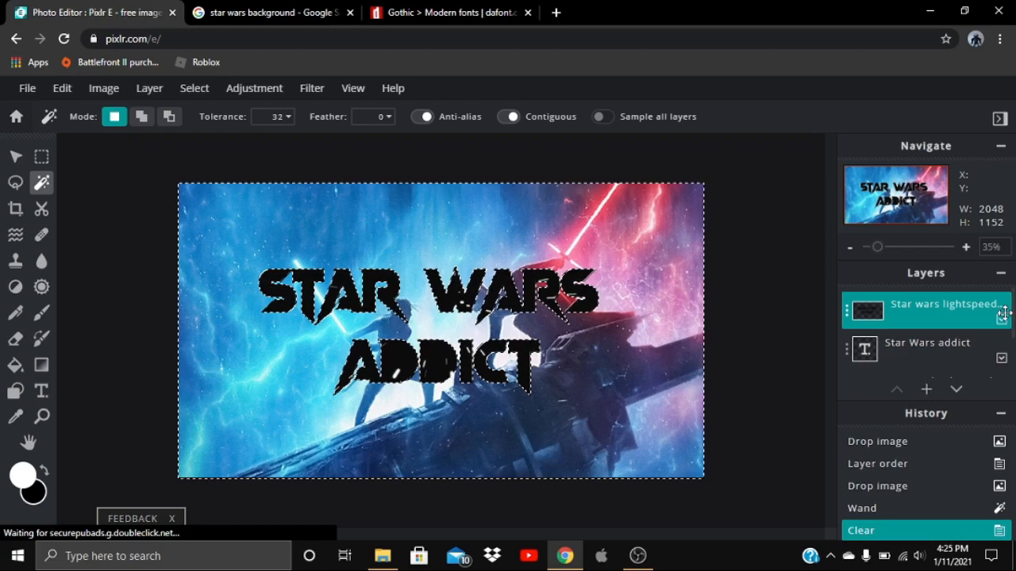
Undo the clearing of the lightspeed texture and deselect the area around the lettering.
key("ctrl+z")
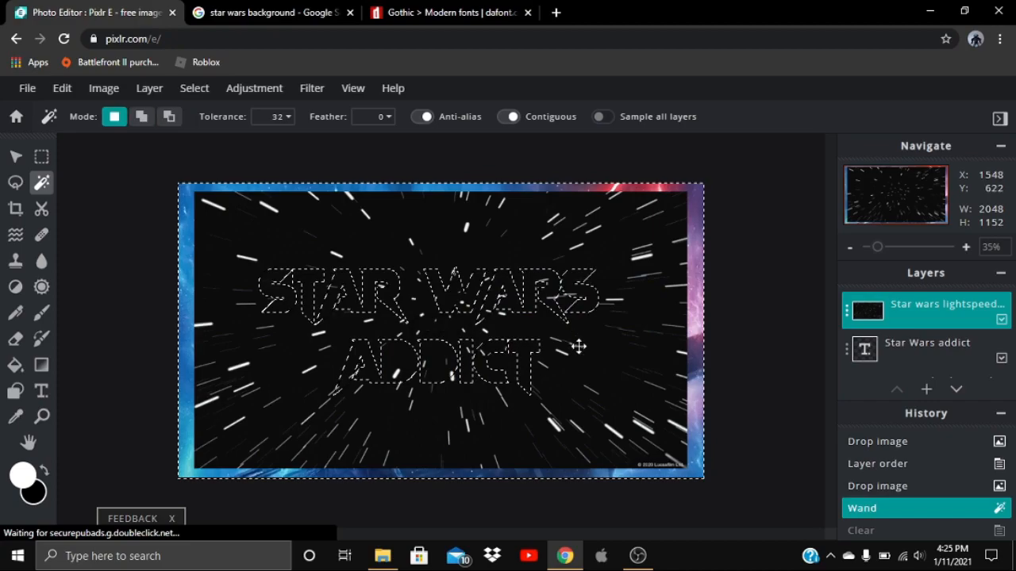
left_click(16, 156)
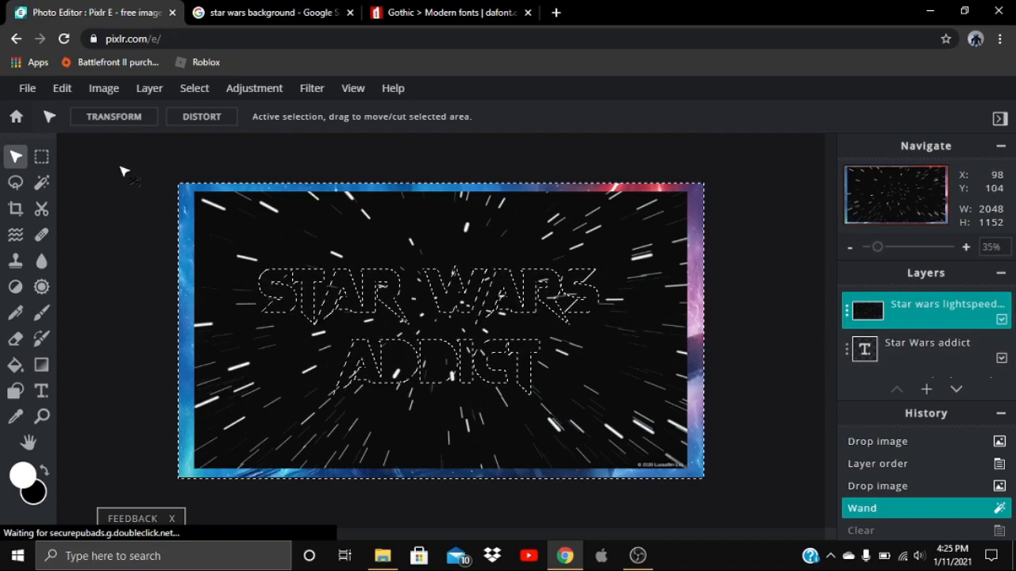
left_click(41, 181)
left_click(355, 170)
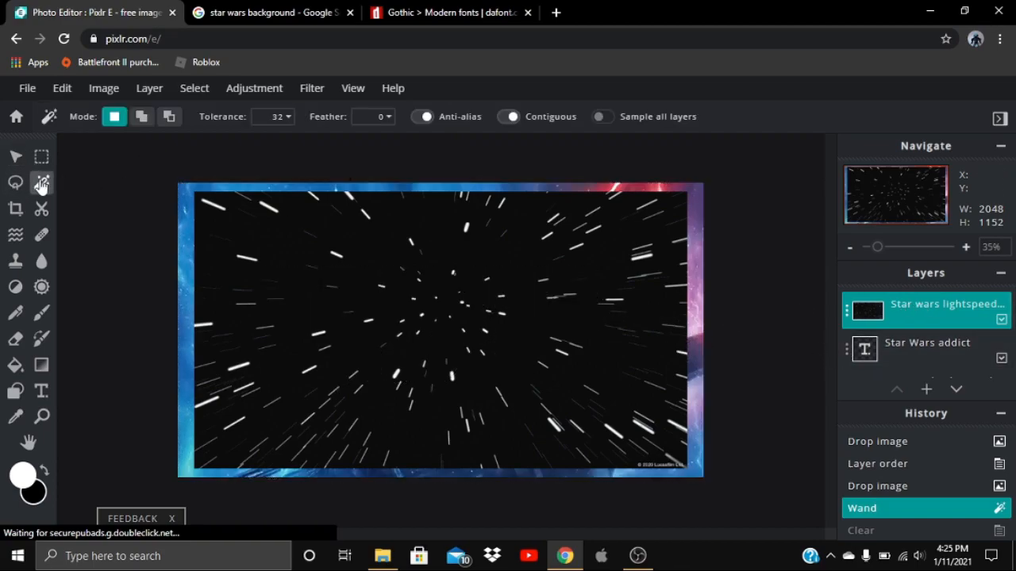
Try to resize the lightspeed texture layer with the Arrange tool.
left_click(16, 156)
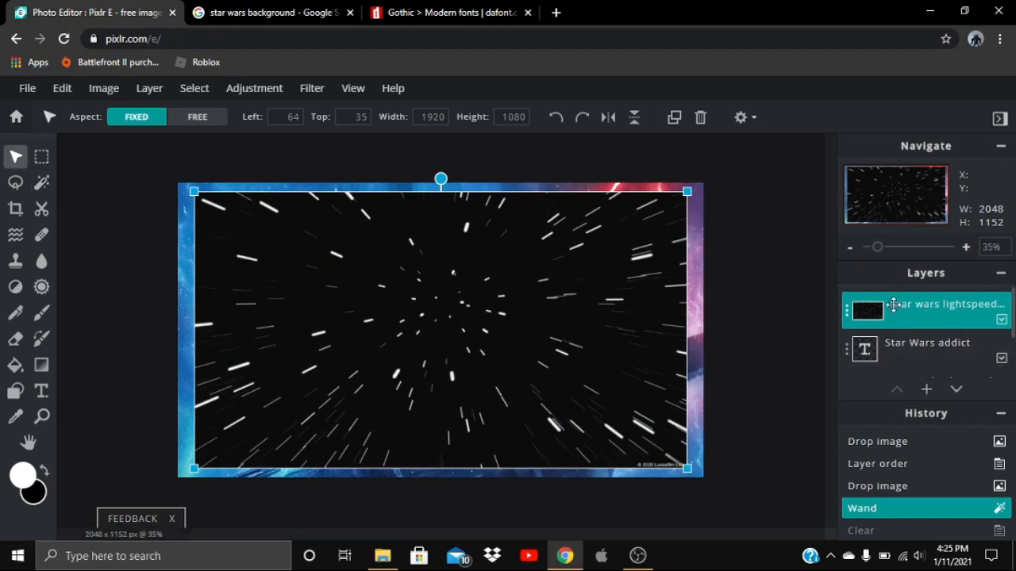
mouse_move(684, 196)
left_mouse_down()
mouse_move(662, 200)
mouse_move(676, 198)
left_mouse_up()
key("ctrl+z")
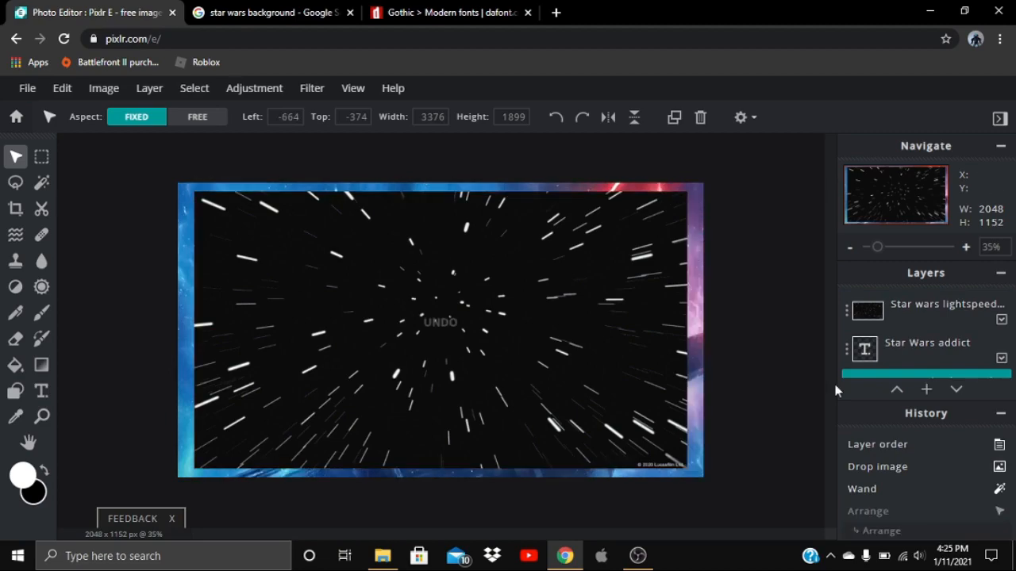
Free transform the lightspeed texture to 1358 x 652 px at left 295, top 250 over the lettering and apply it.
left_click(882, 317)
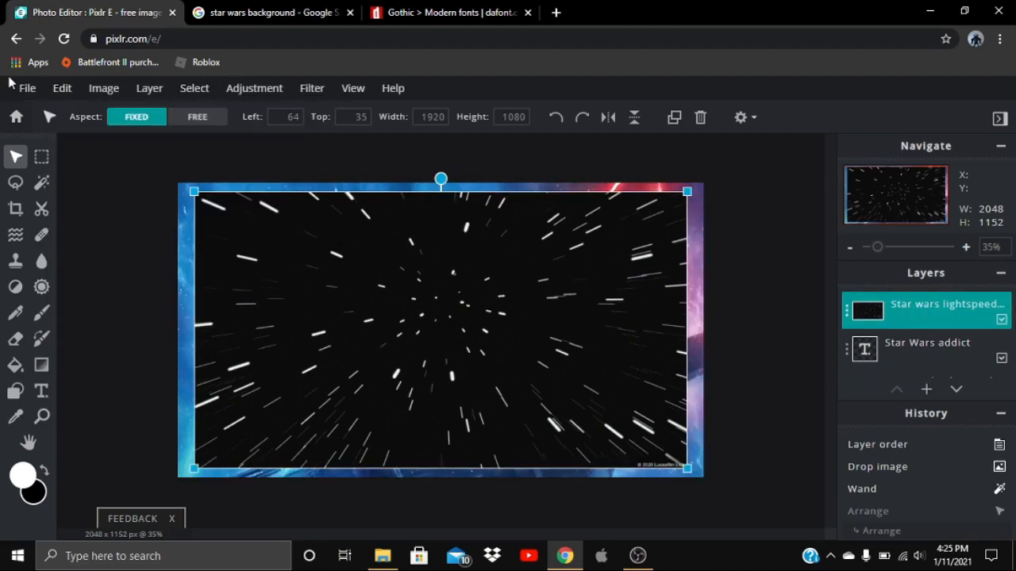
mouse_move(62, 89)
left_click(109, 248)
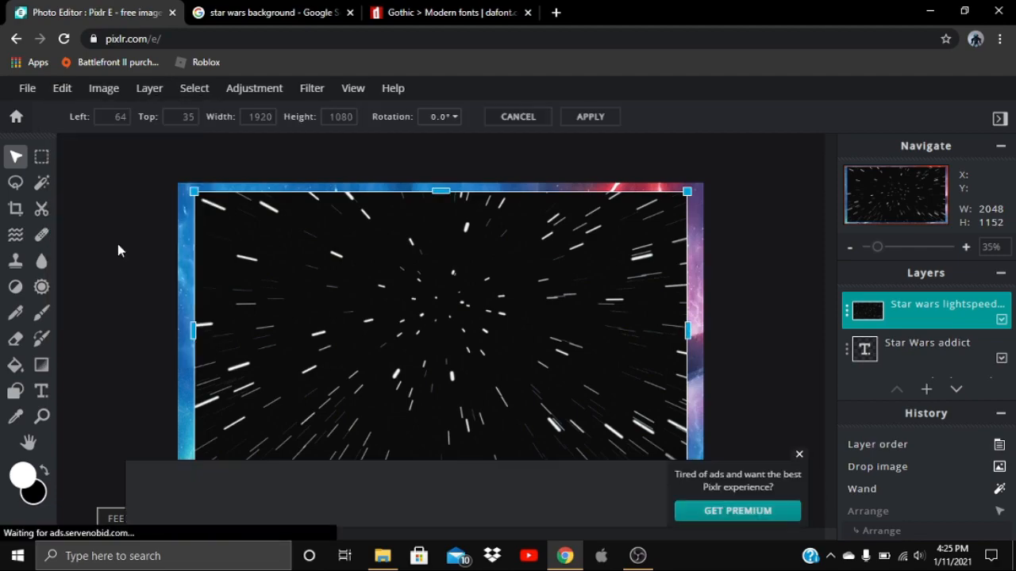
left_click(798, 437)
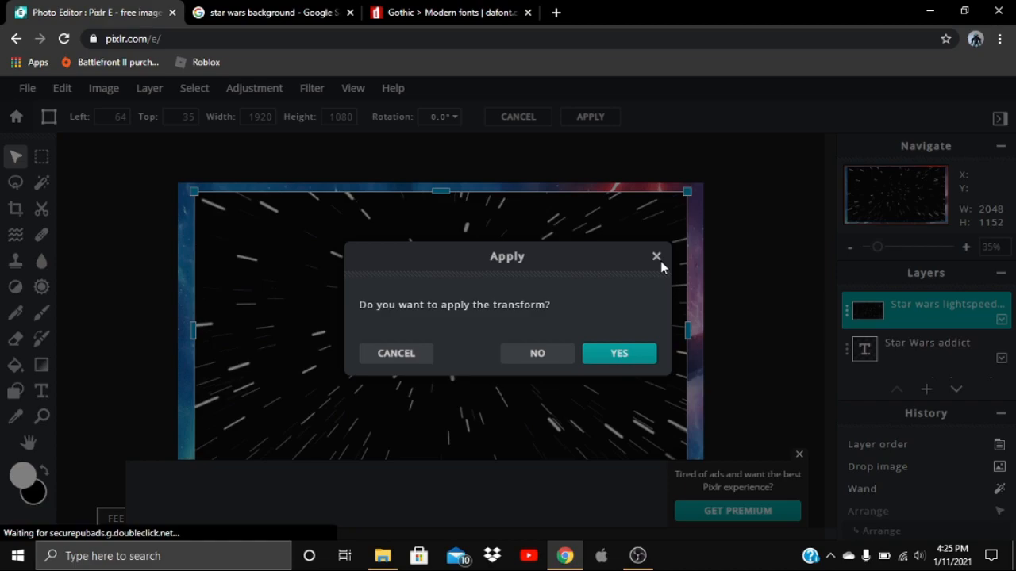
left_click(658, 259)
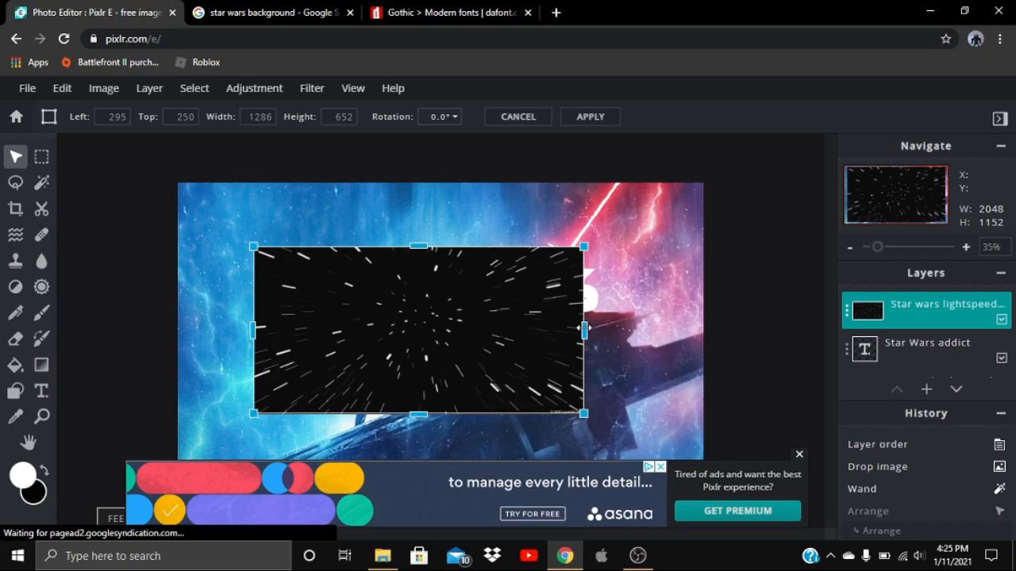
left_click_drag(584, 327, 602, 328)
left_click(810, 456)
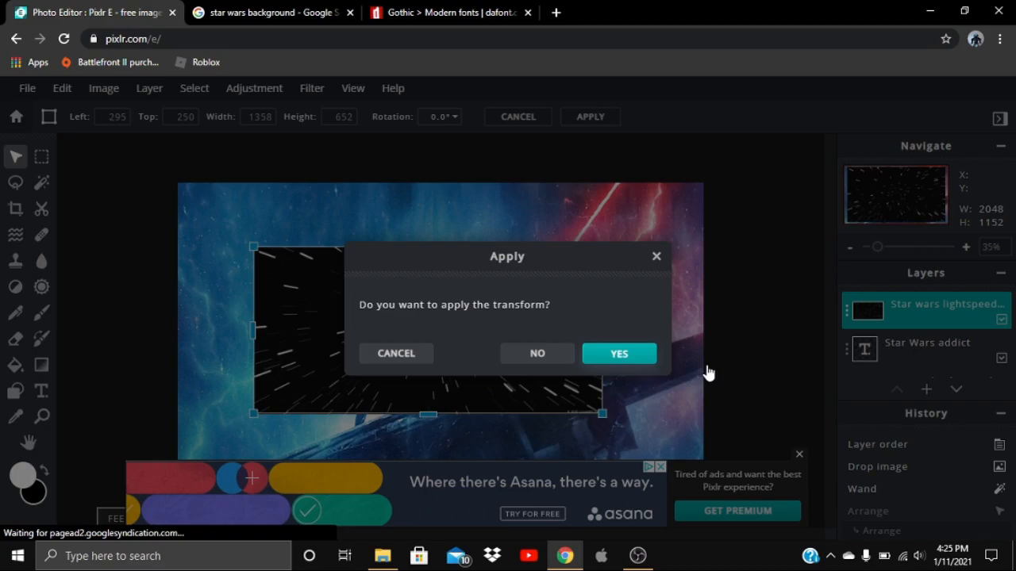
left_click(619, 353)
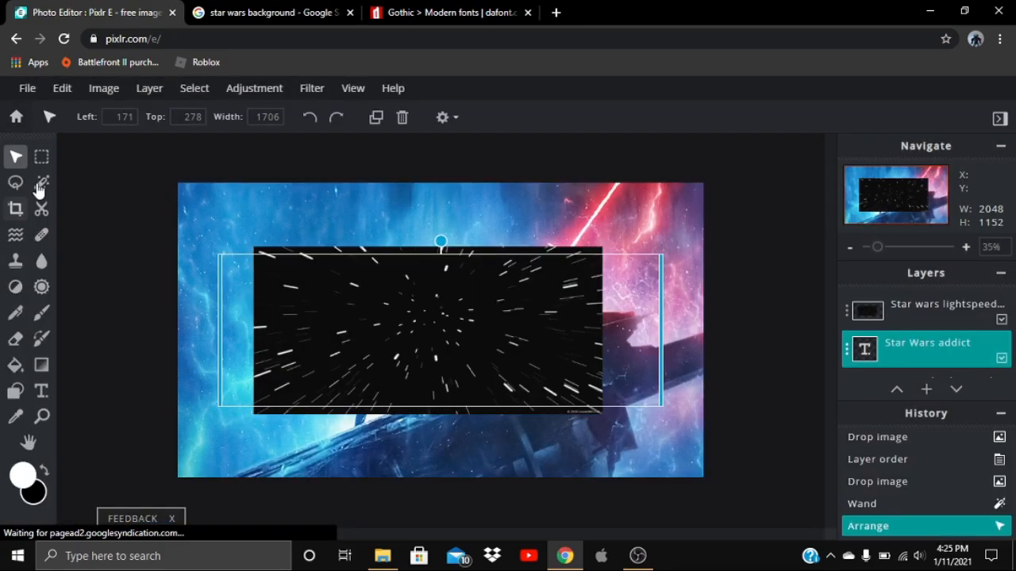
Wand-select the empty area around the Star Wars addict lettering and clear it from the lightspeed texture layer.
left_click(40, 185)
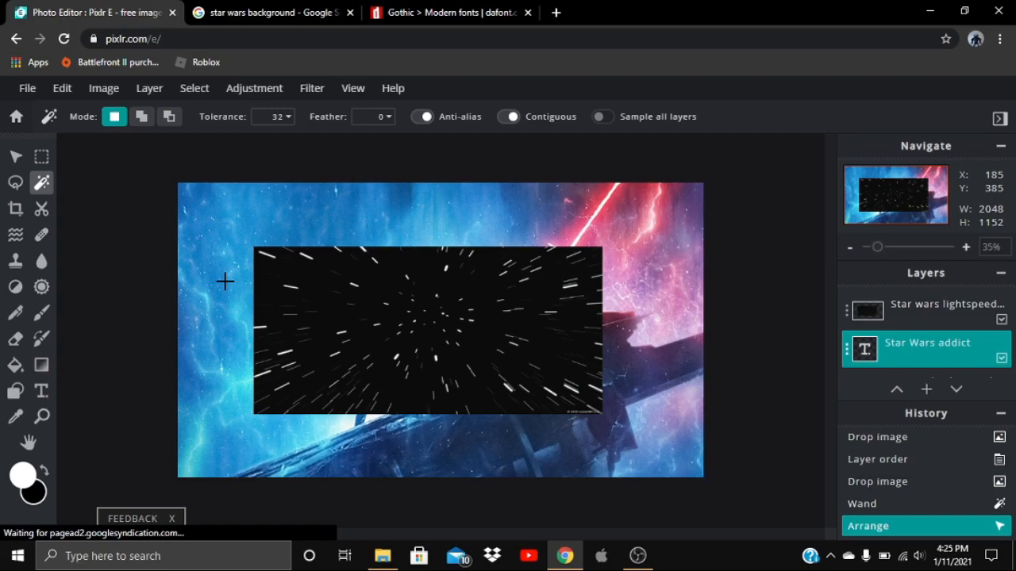
left_click(224, 280)
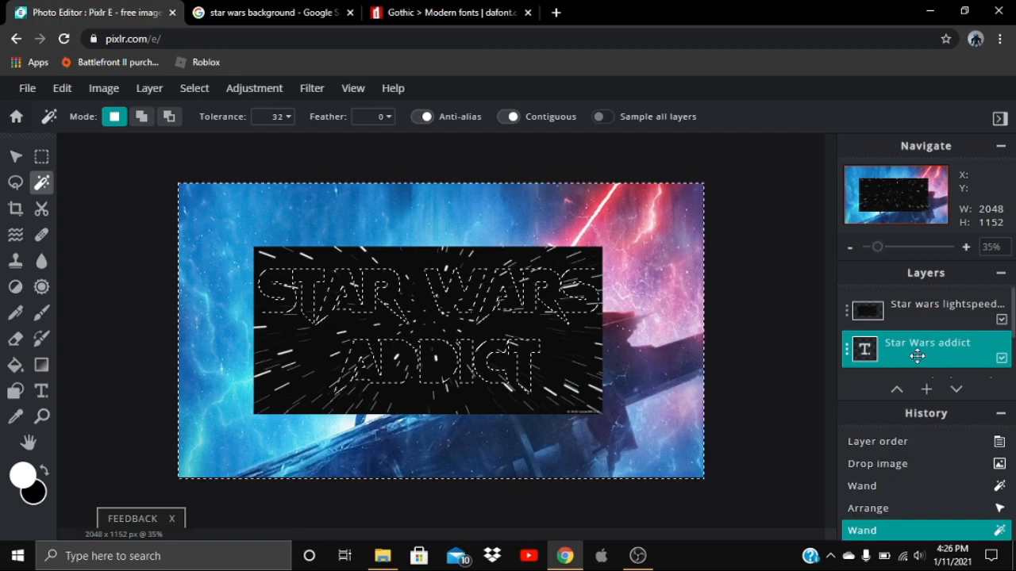
left_click(933, 311)
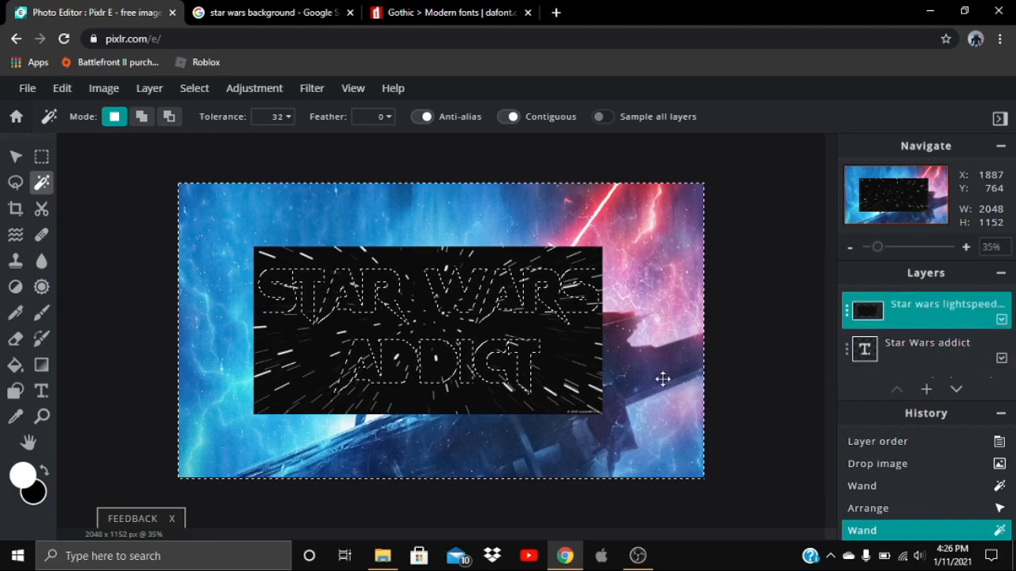
key("Delete")
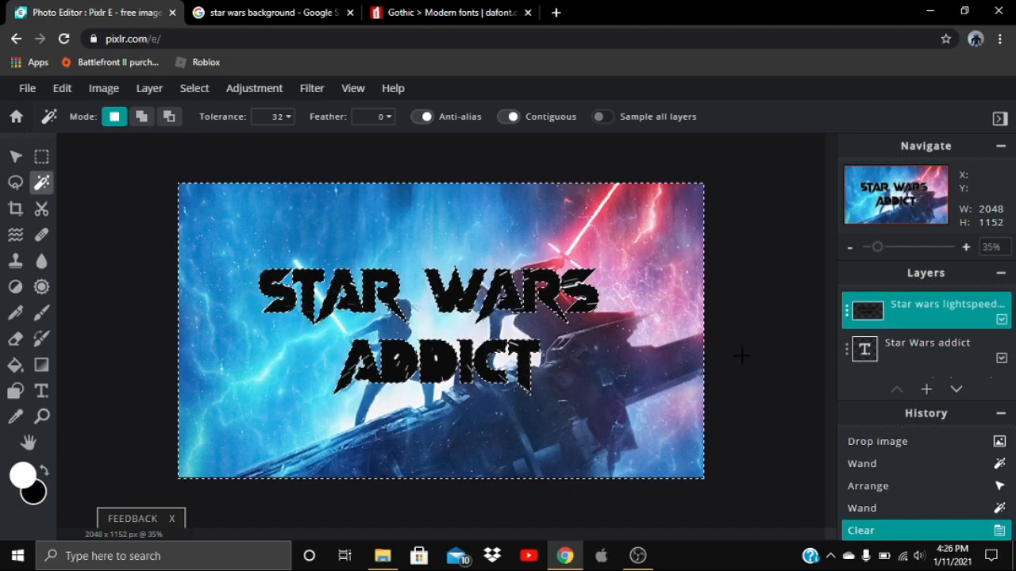
Deselect the area around the lettering, leaving the trimmed lightspeed texture layer active.
left_click(16, 156)
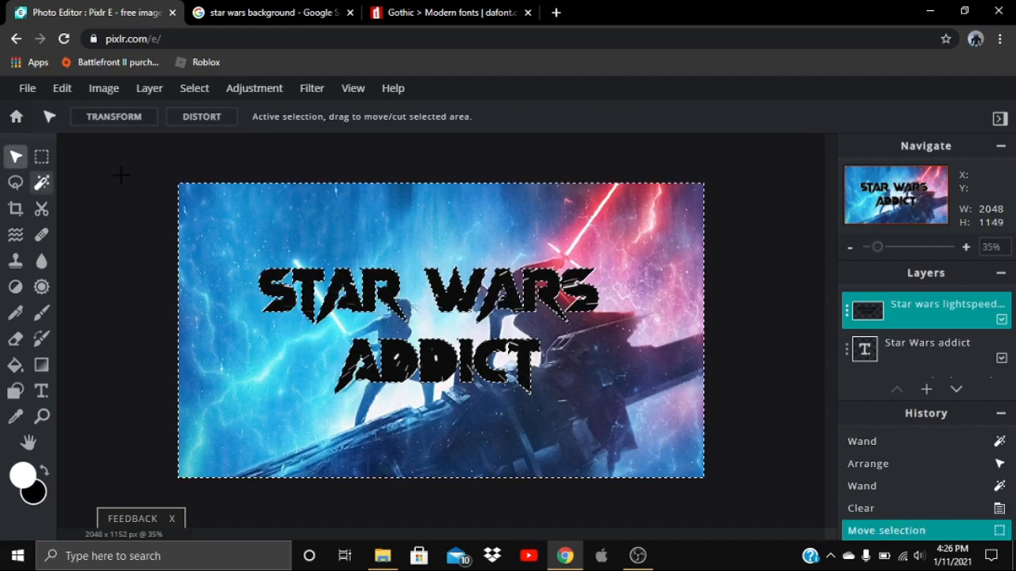
left_click(42, 181)
left_click(16, 157)
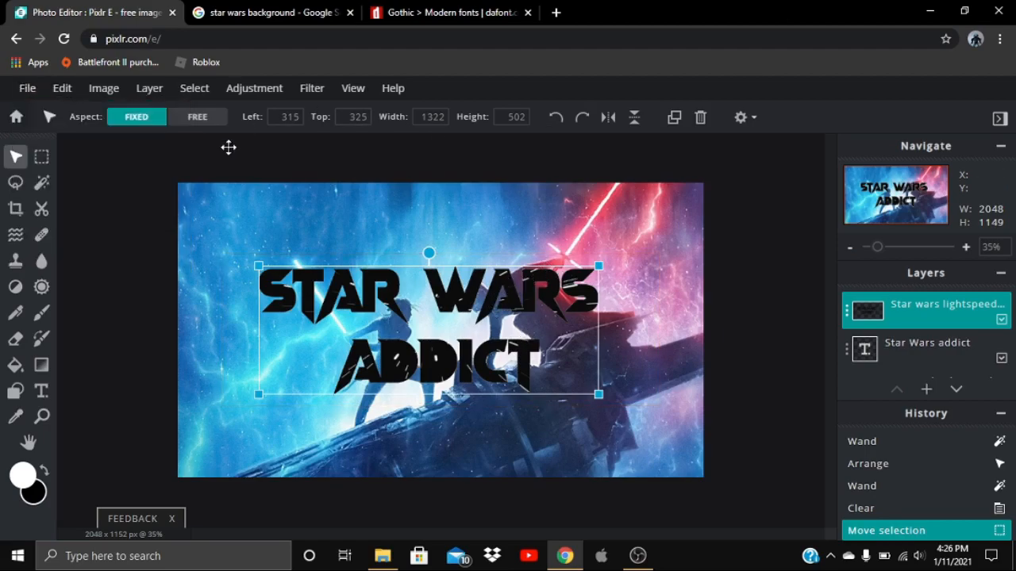
Download the finished banner as a high-quality JPG named "Banner (YT example)".
left_click(27, 91)
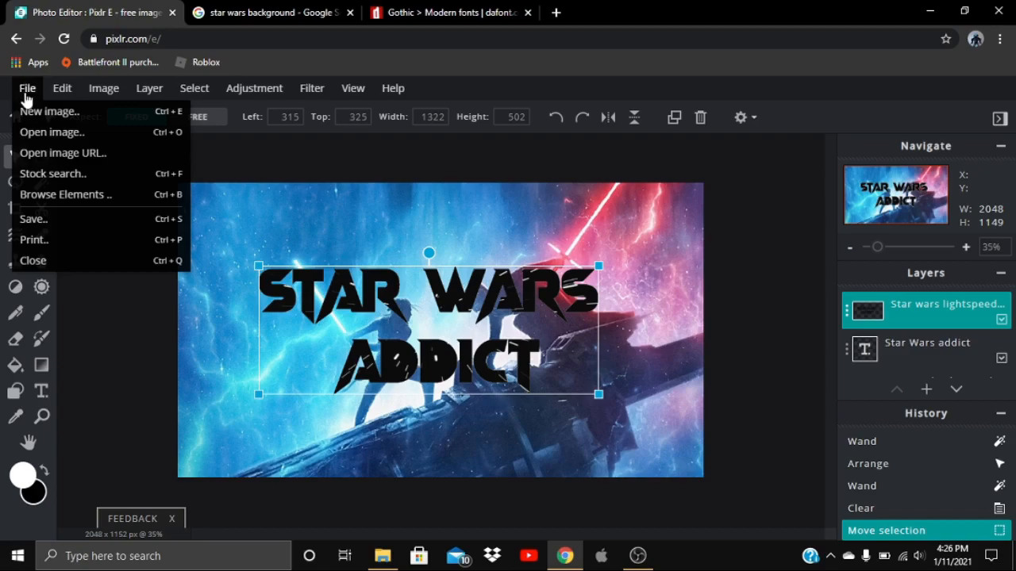
left_click(65, 218)
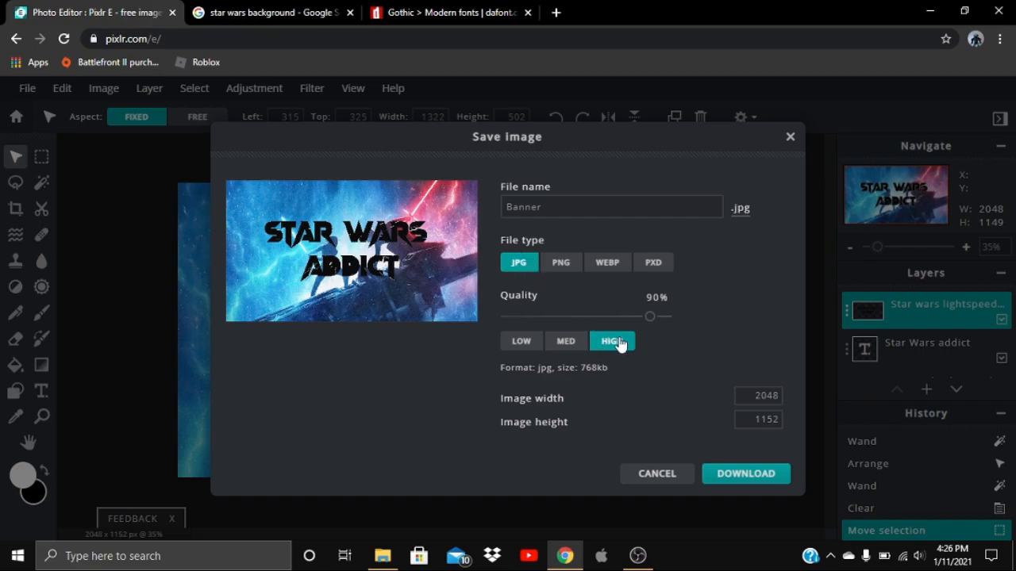
left_click(573, 206)
type("(YT ex")
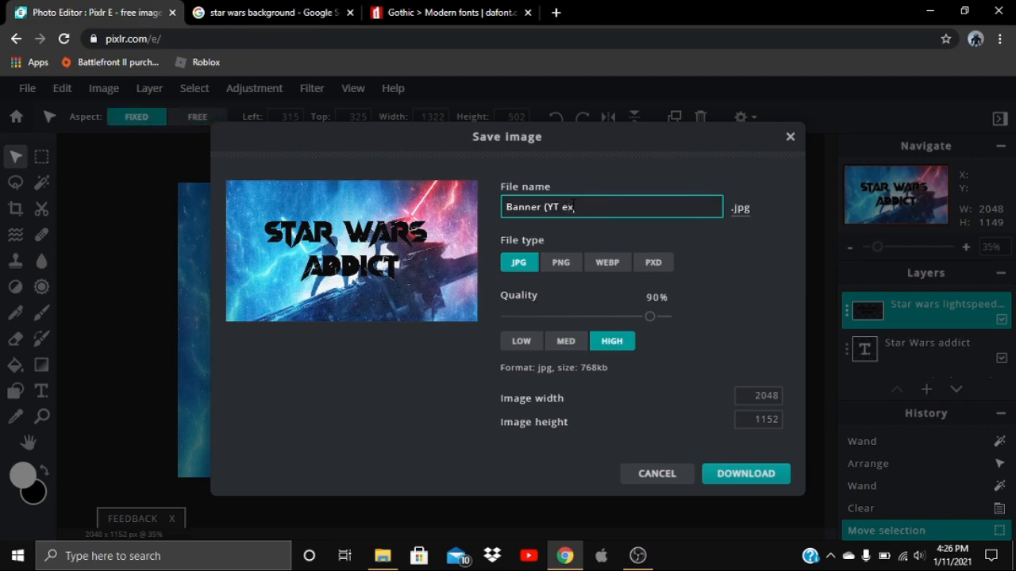
type("ample)")
left_click(742, 476)
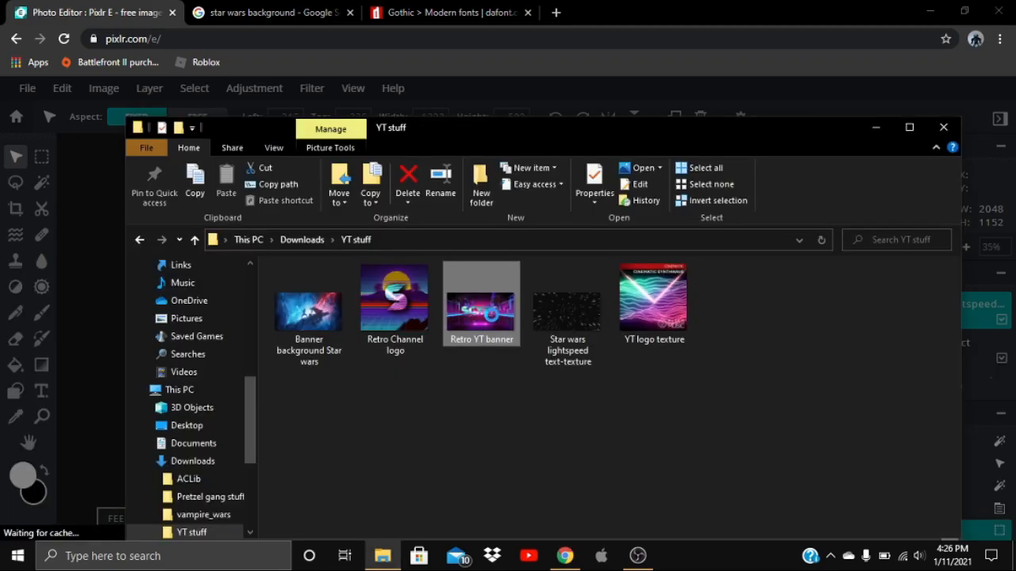
View the Retro YT banner image in Photos as an example and close it.
double_click(661, 277)
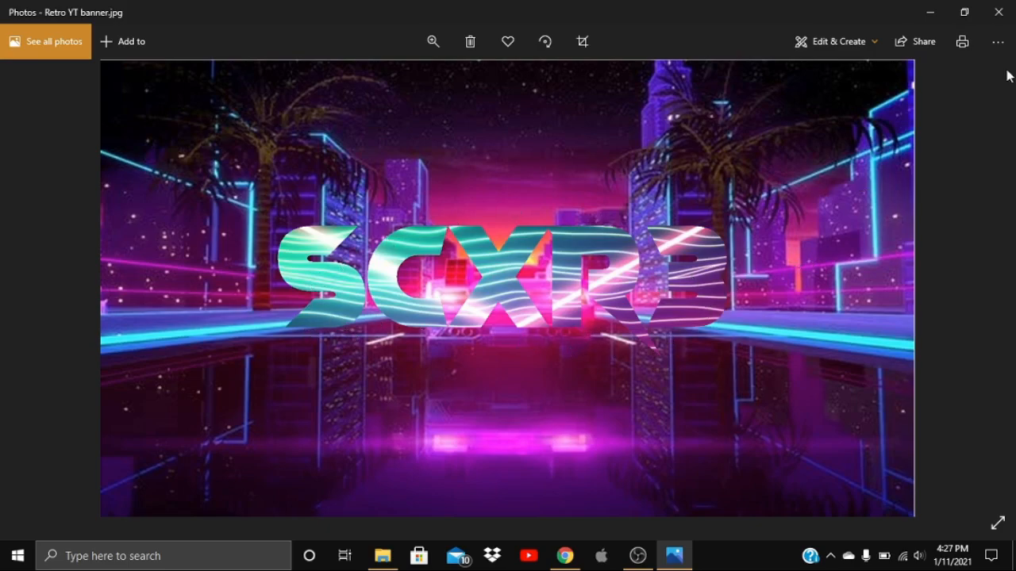
left_click(998, 11)
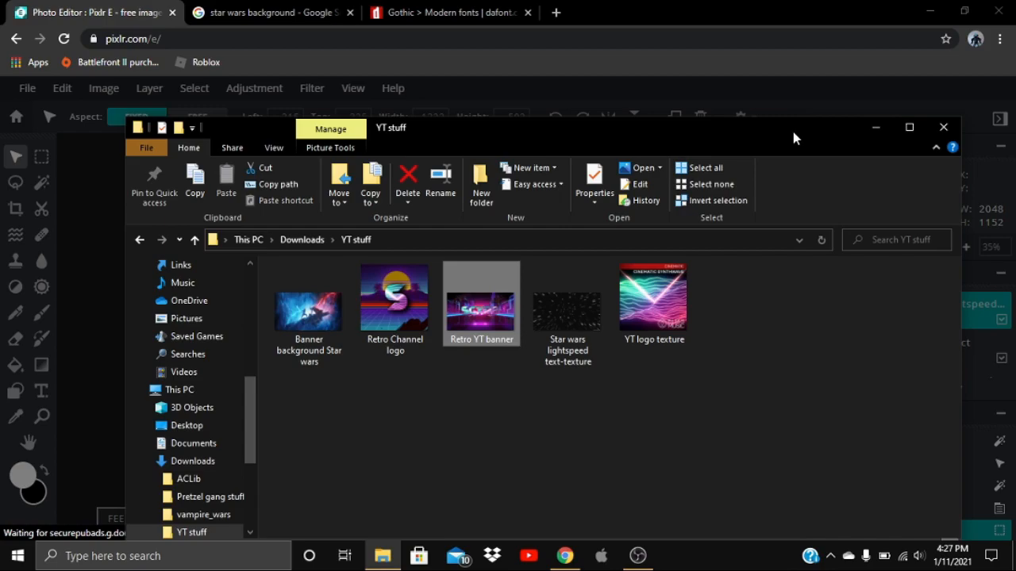
Move the downloaded Banner (YT example) file from the Downloads folder into the YT stuff folder.
left_click_drag(793, 132, 923, 18)
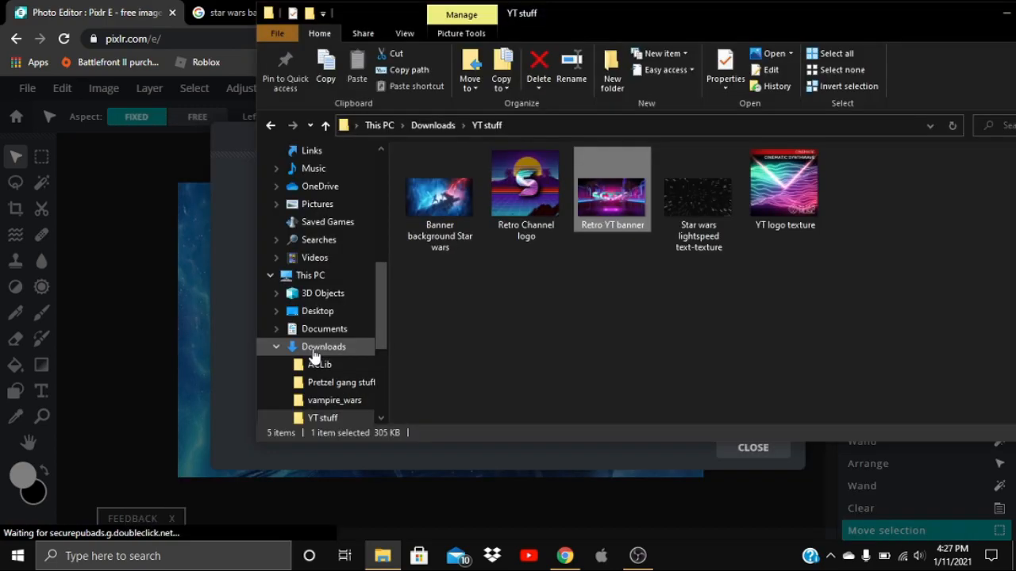
left_click(314, 353)
left_click(464, 194)
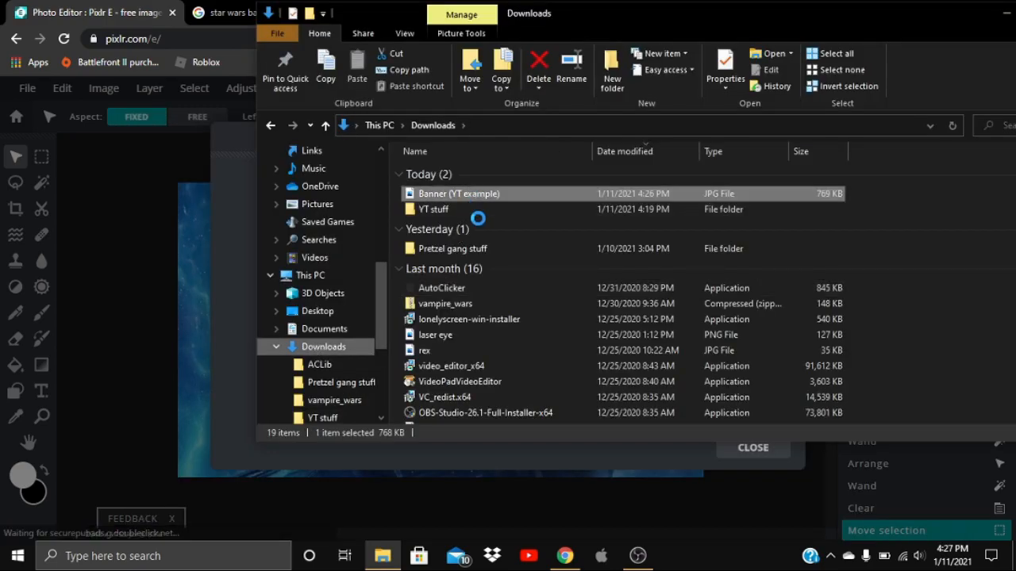
left_click_drag(478, 218, 450, 210)
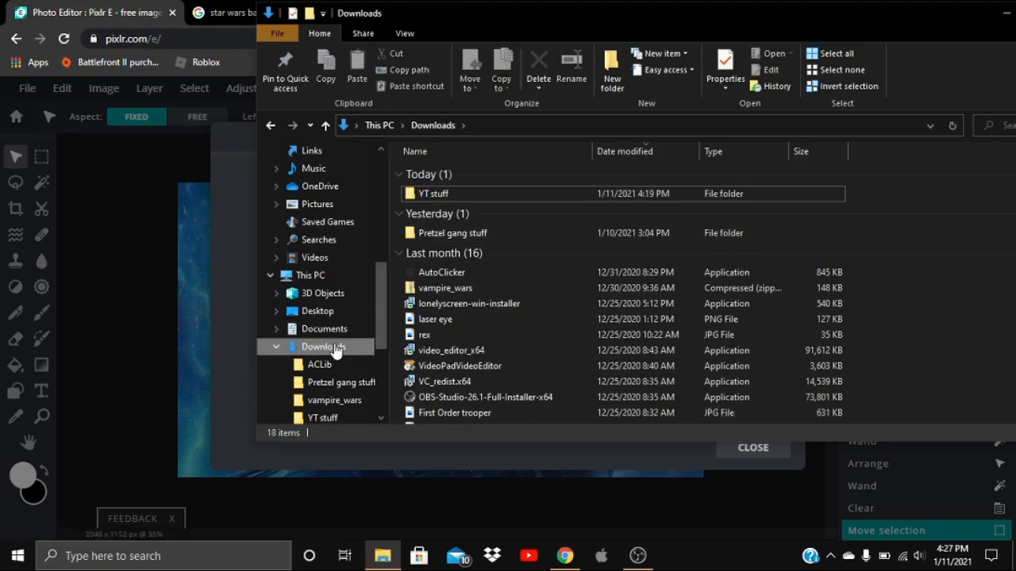
Open Banner (YT example) from the YT stuff folder in Photos, examine it and minimize the viewer.
scroll(322, 357, "down", 1)
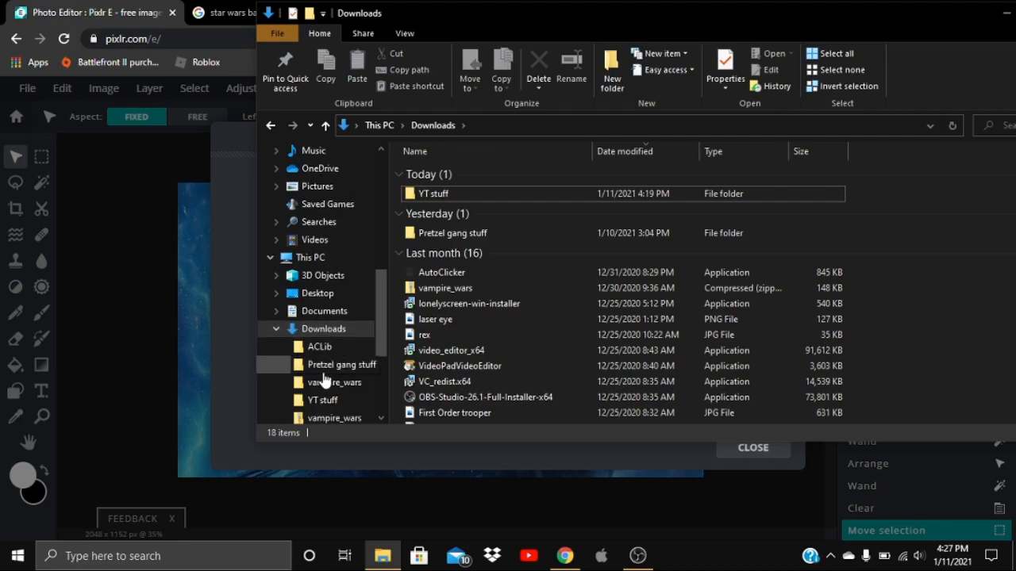
left_click(342, 399)
left_click(435, 200)
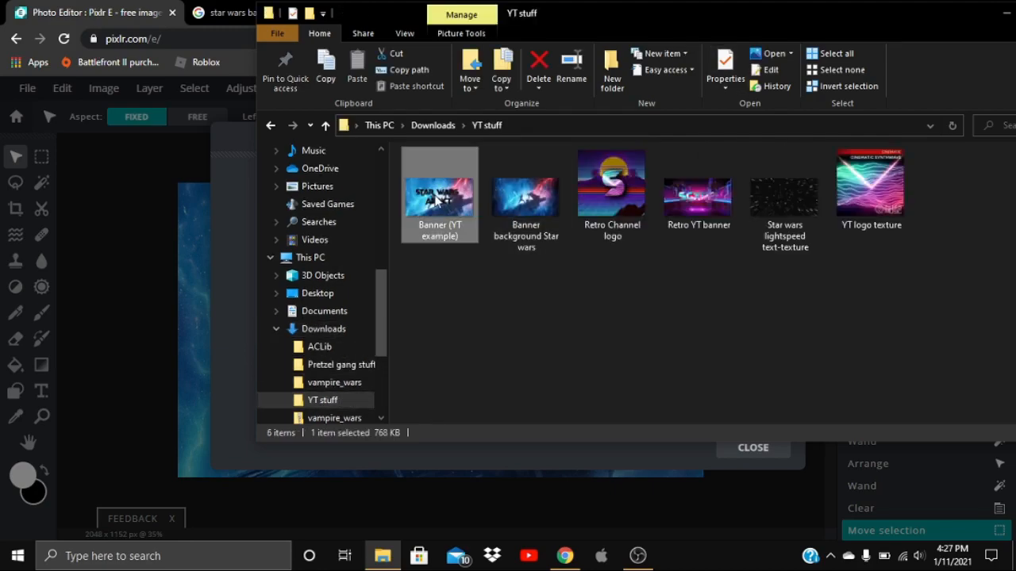
double_click(436, 199)
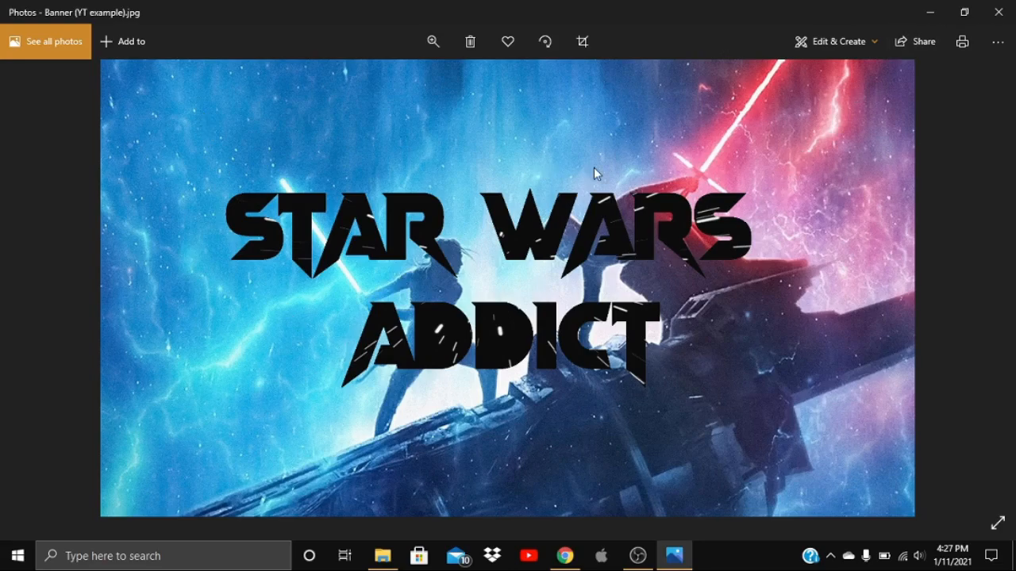
left_click(930, 13)
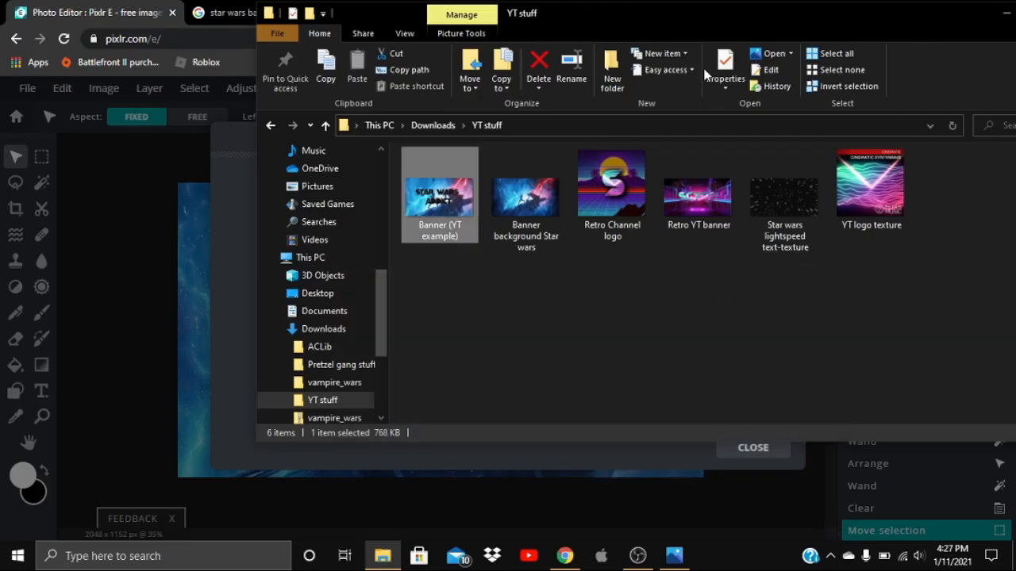
Close File Explorer and Pixlr's save dialog, and reselect the Star wars lightspeed texture layer.
left_click_drag(731, 13, 478, 54)
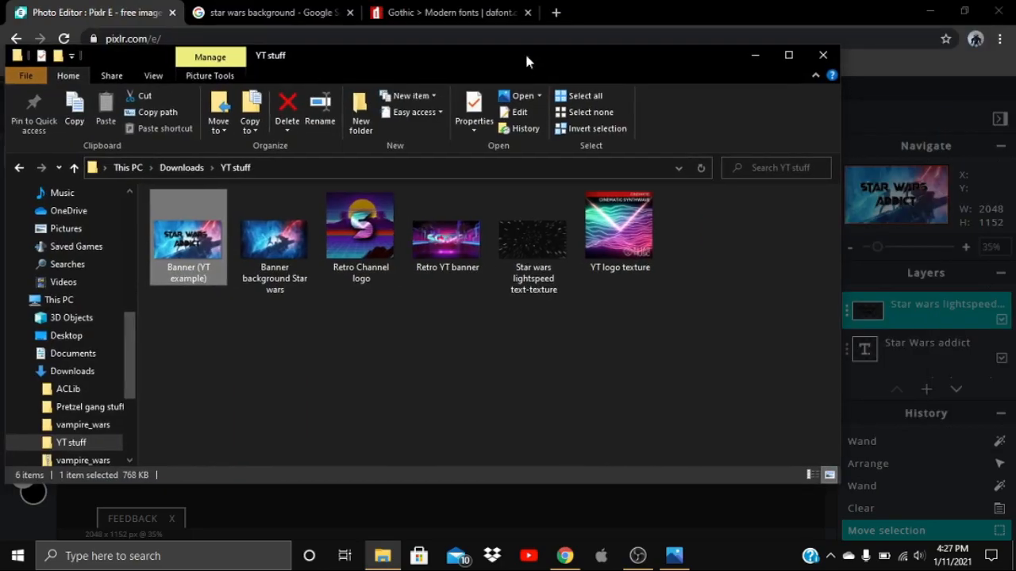
left_click(828, 62)
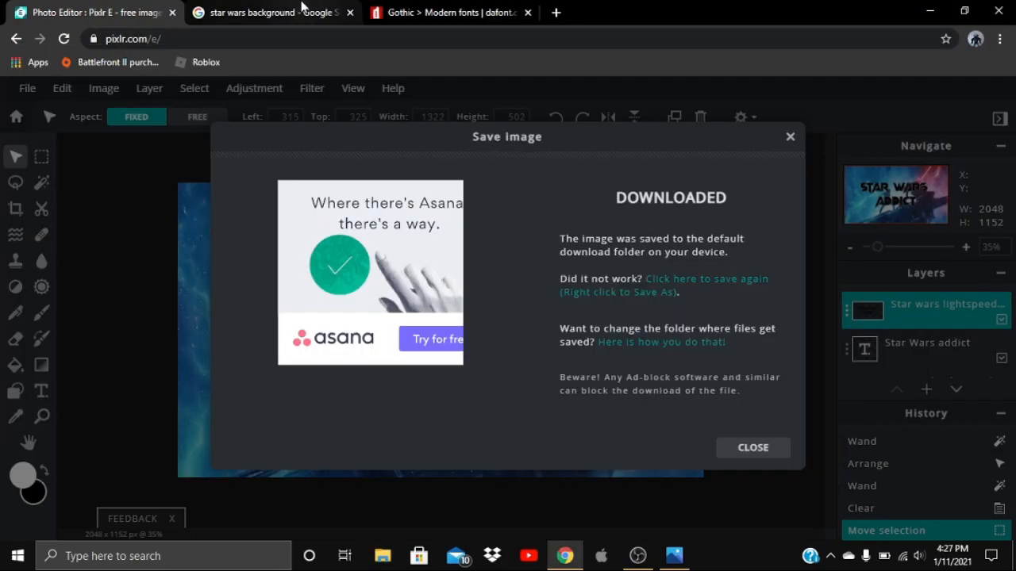
left_click(790, 137)
left_click(784, 236)
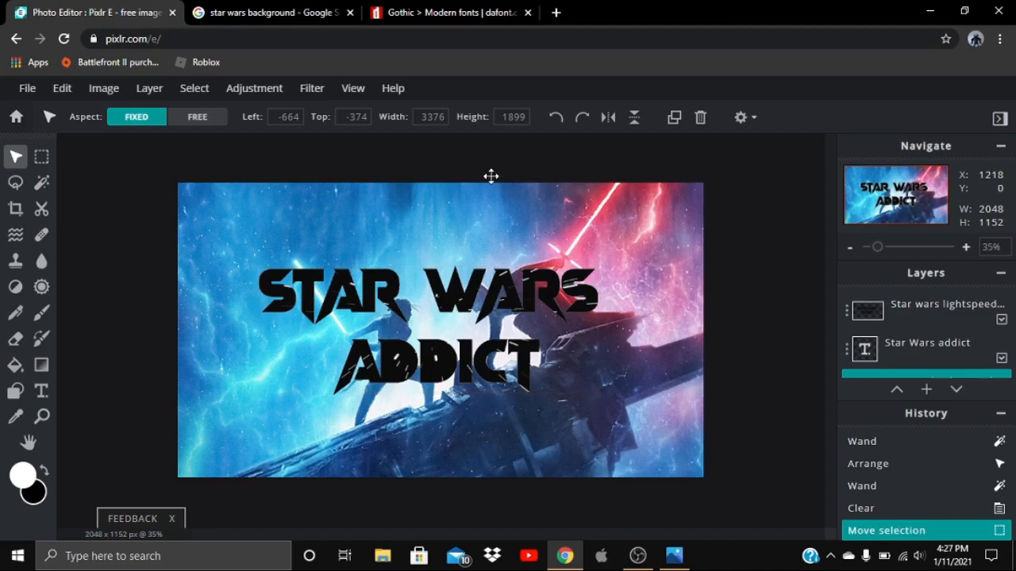
left_click(920, 316)
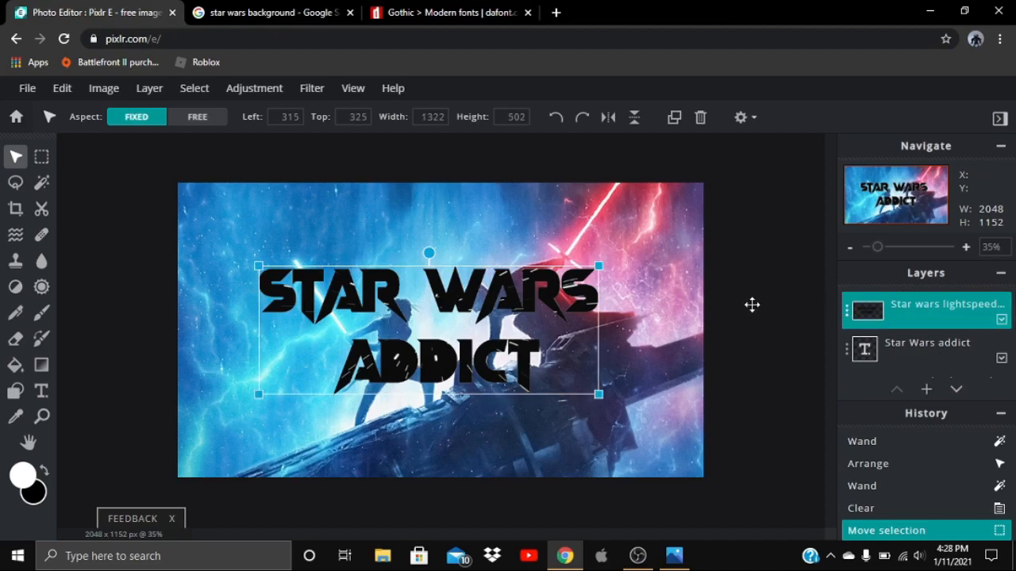
Undo the selection move and the clearing of the lightspeed texture, and deselect the lettering outline.
key("ctrl+z")
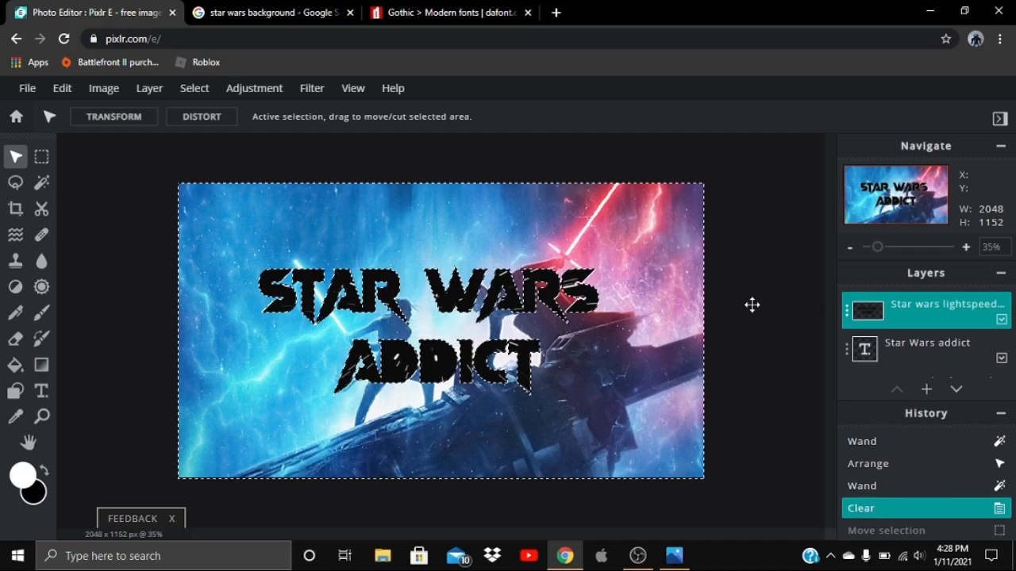
key("ctrl+z")
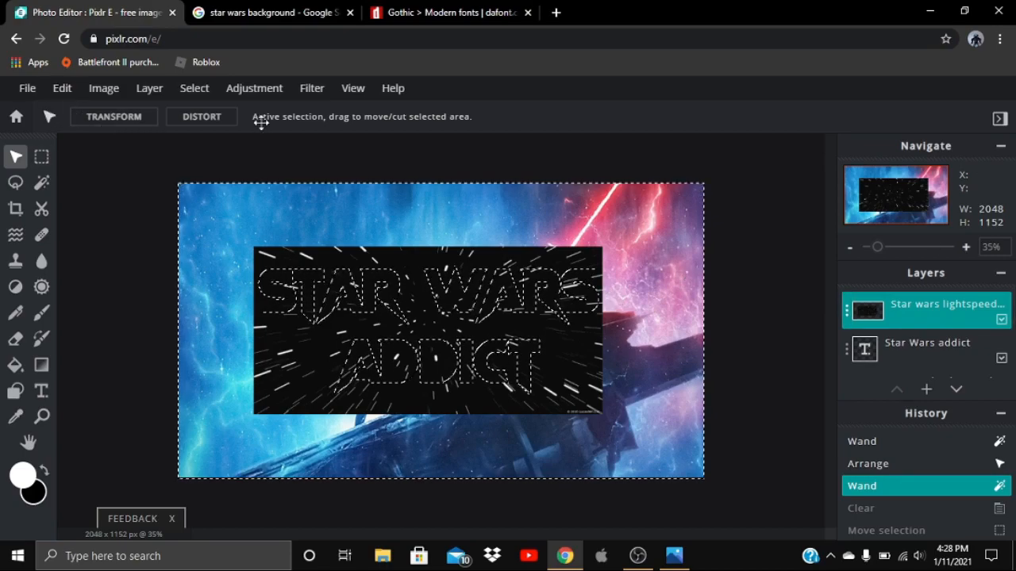
left_click(41, 182)
left_click(14, 156)
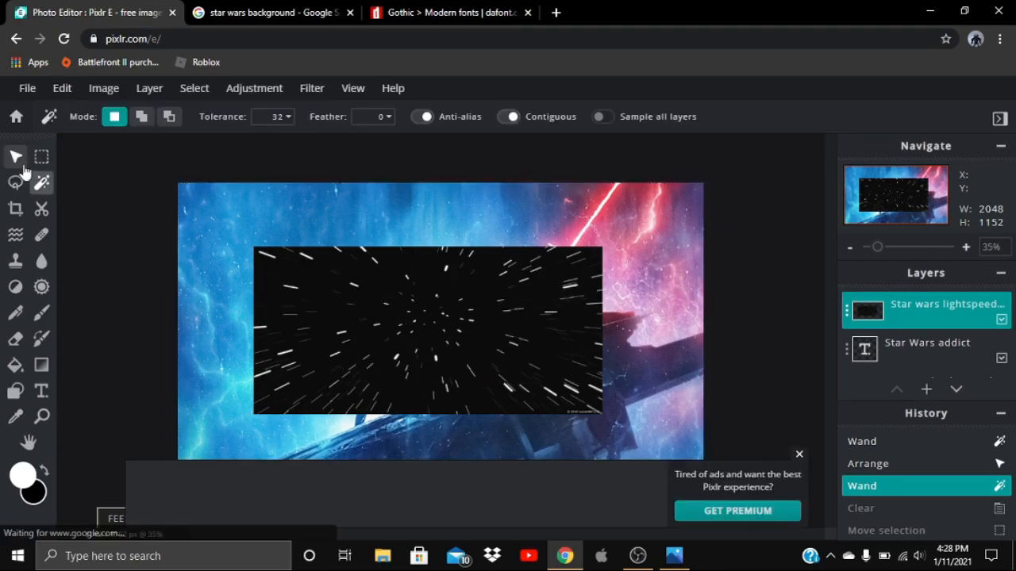
left_click(799, 454)
Rotate the lightspeed texture layer to nearly upright and move it to left 726, top 198 px.
left_click_drag(413, 323, 423, 301)
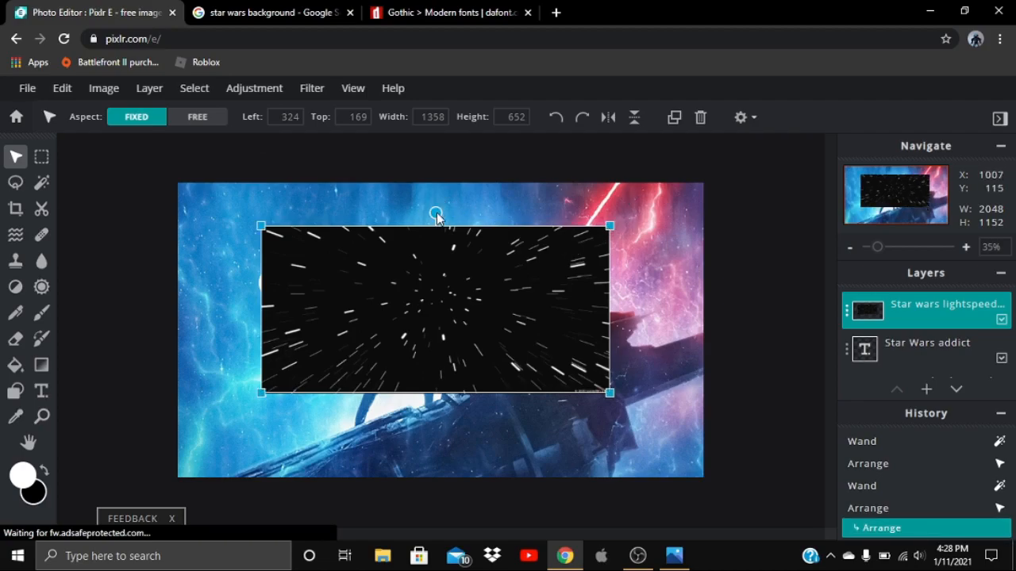
mouse_move(437, 214)
left_mouse_down()
mouse_move(522, 220)
mouse_move(425, 210)
left_mouse_up()
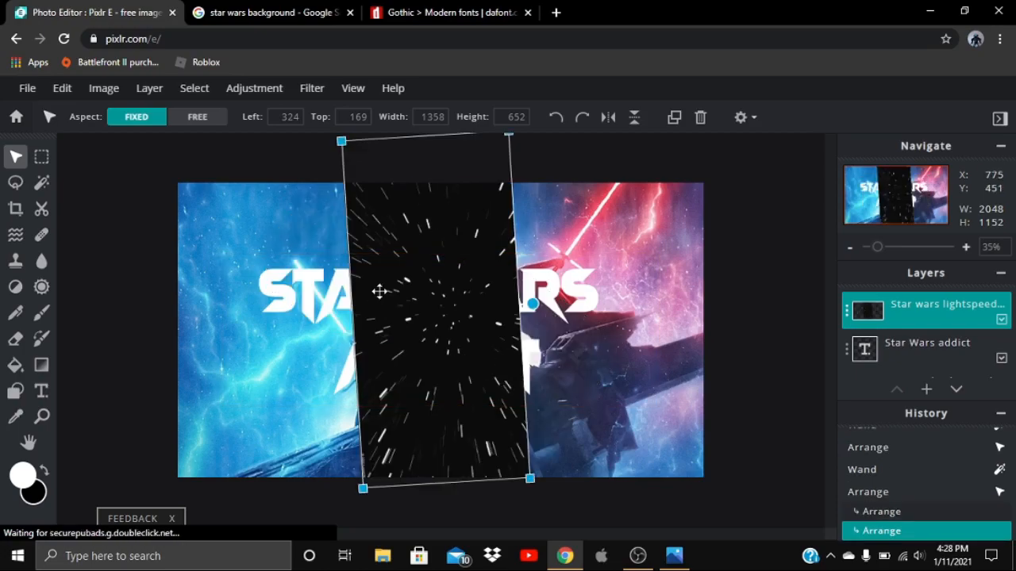
left_click_drag(439, 286, 542, 294)
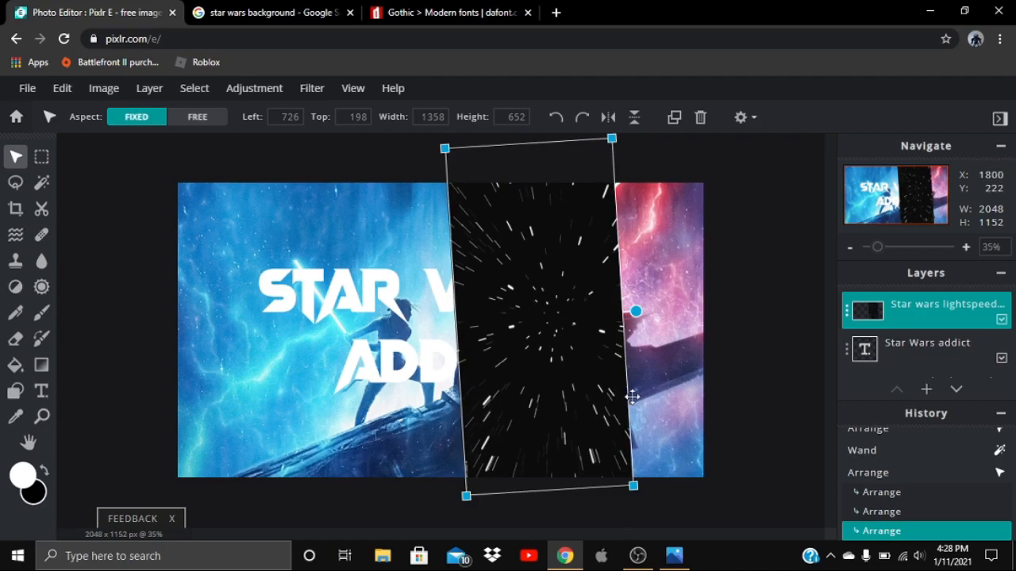
left_click_drag(635, 311, 643, 319)
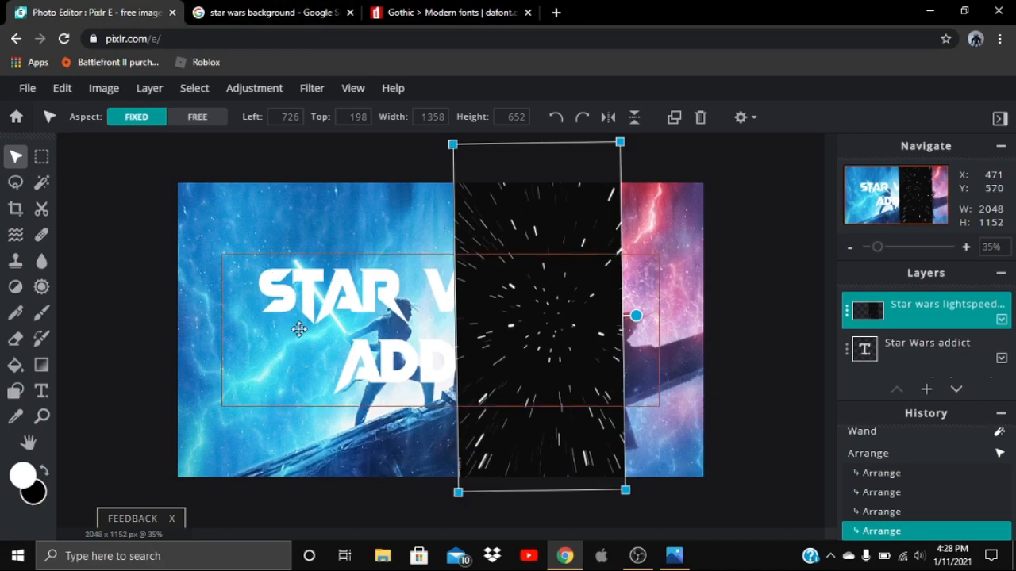
Move the upright lightspeed texture layer clear of the lettering to left -394, top -151 px.
left_click(925, 346)
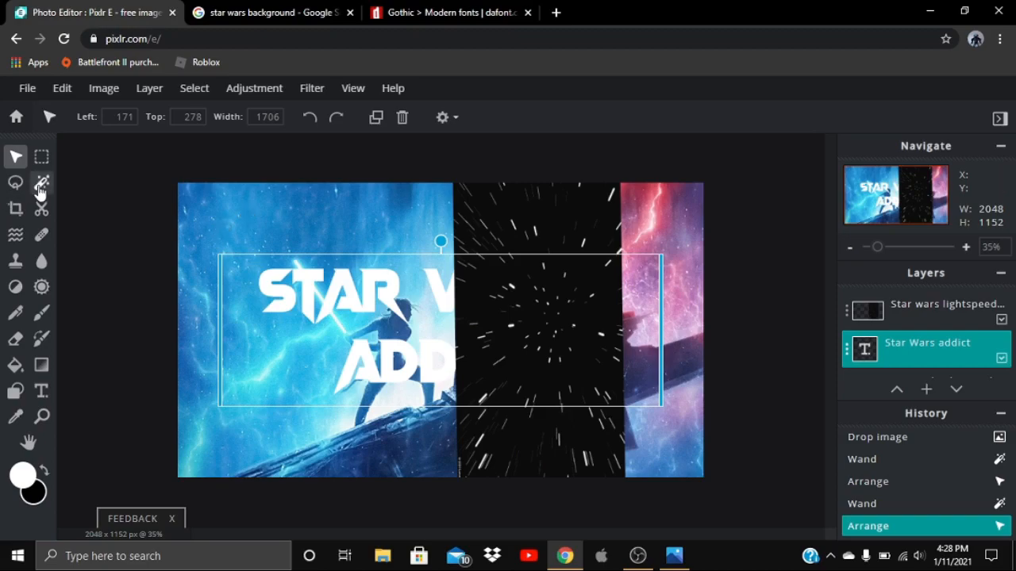
left_click(905, 309)
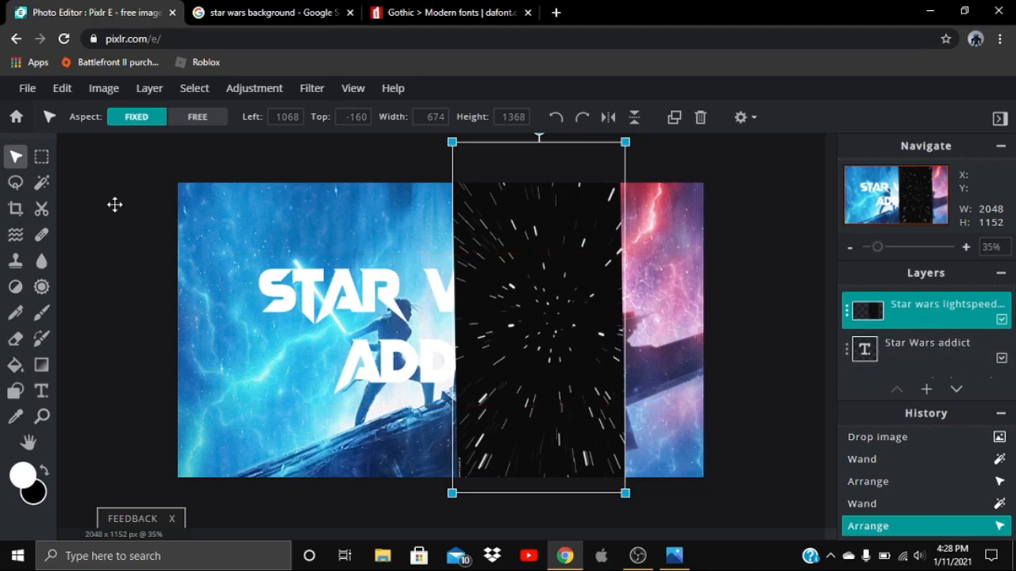
left_click_drag(553, 237, 306, 192)
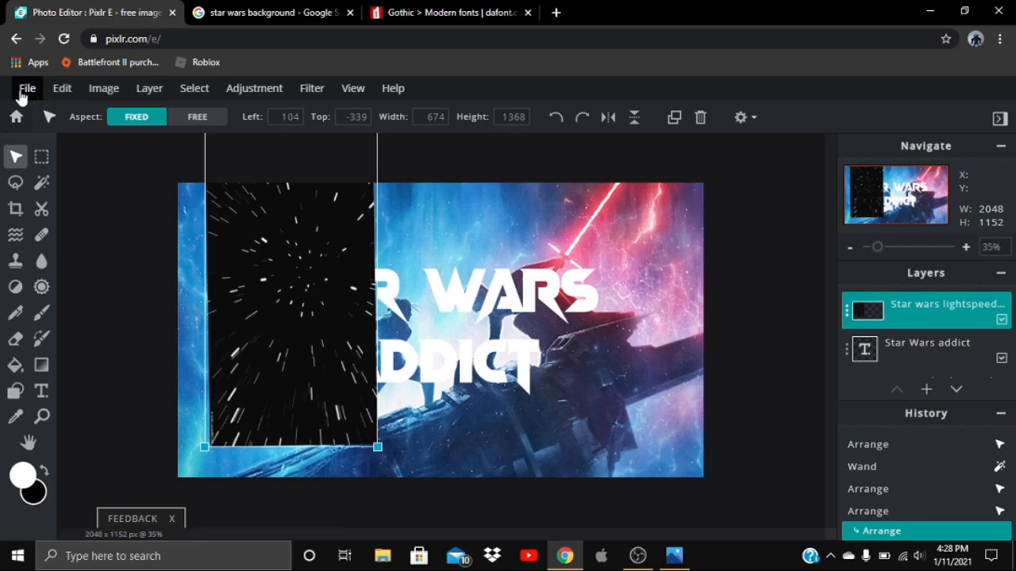
left_click_drag(335, 222, 196, 273)
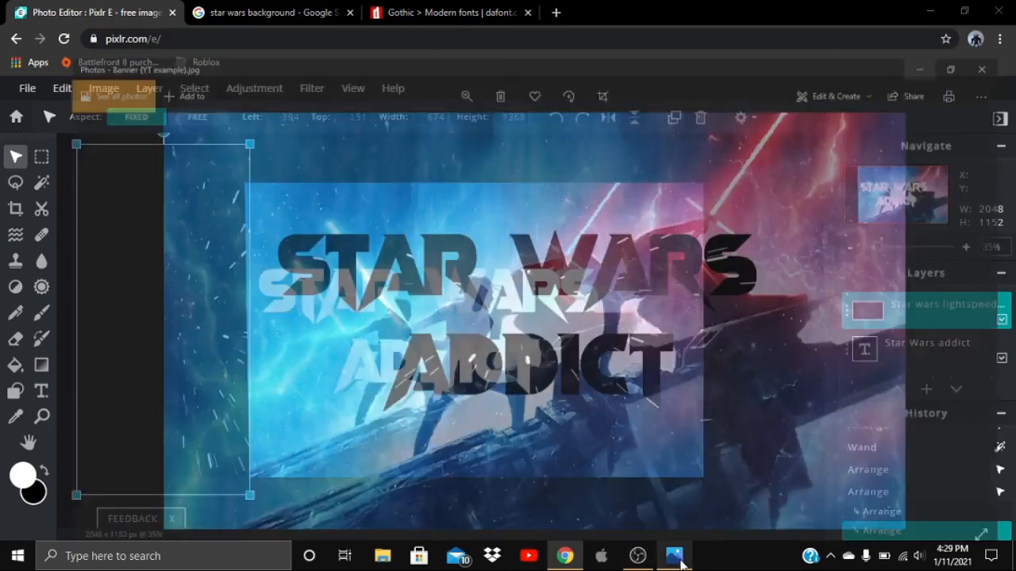
View the saved Banner (YT example) image and the Retro Channel logo image in Photos.
left_click(674, 555)
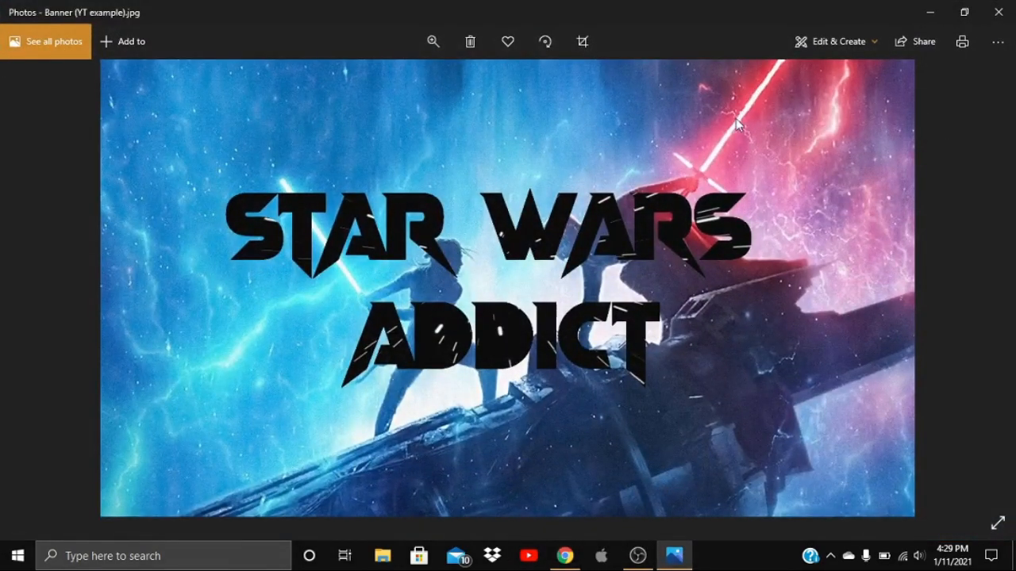
left_click(998, 12)
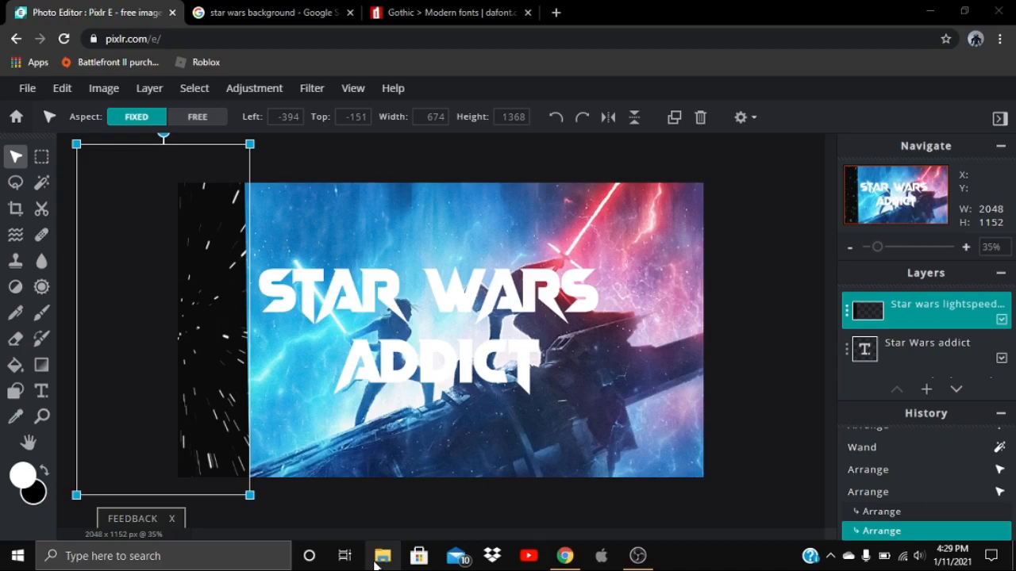
left_click(381, 557)
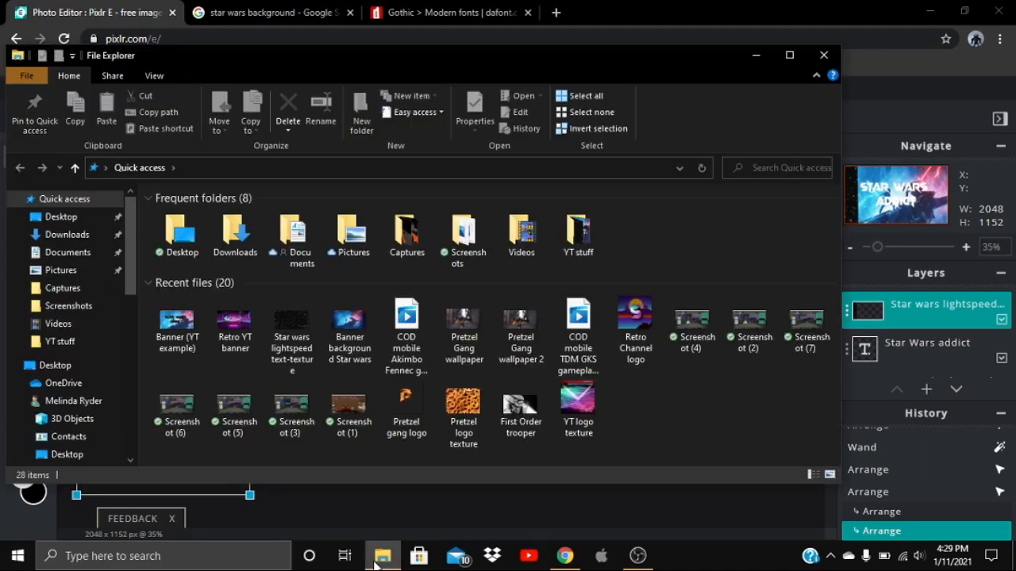
left_click(235, 322)
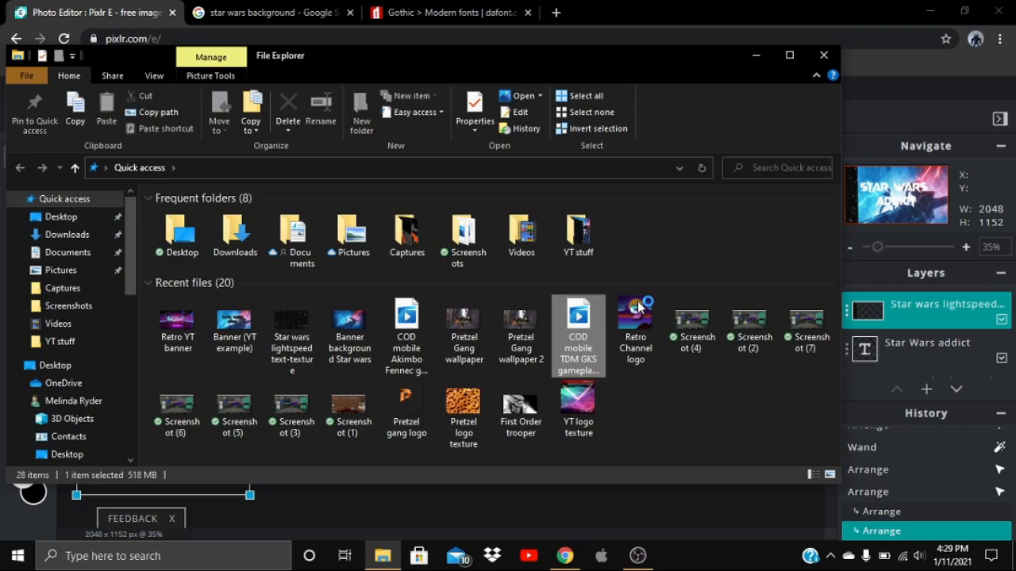
double_click(637, 314)
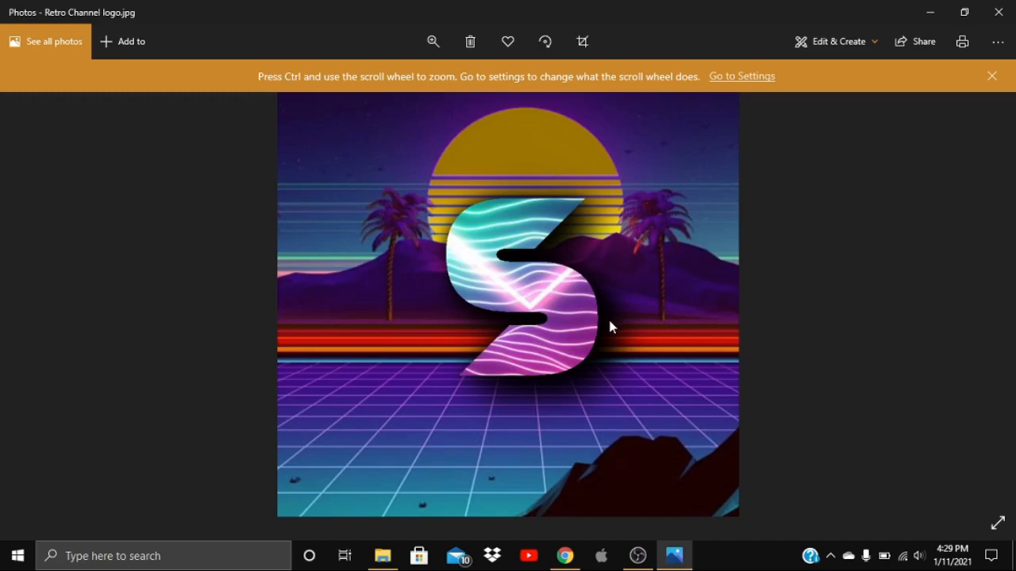
Switch to Pixlr E and check the adjustment and filter options for the Star Wars addict text layer.
left_click(564, 556)
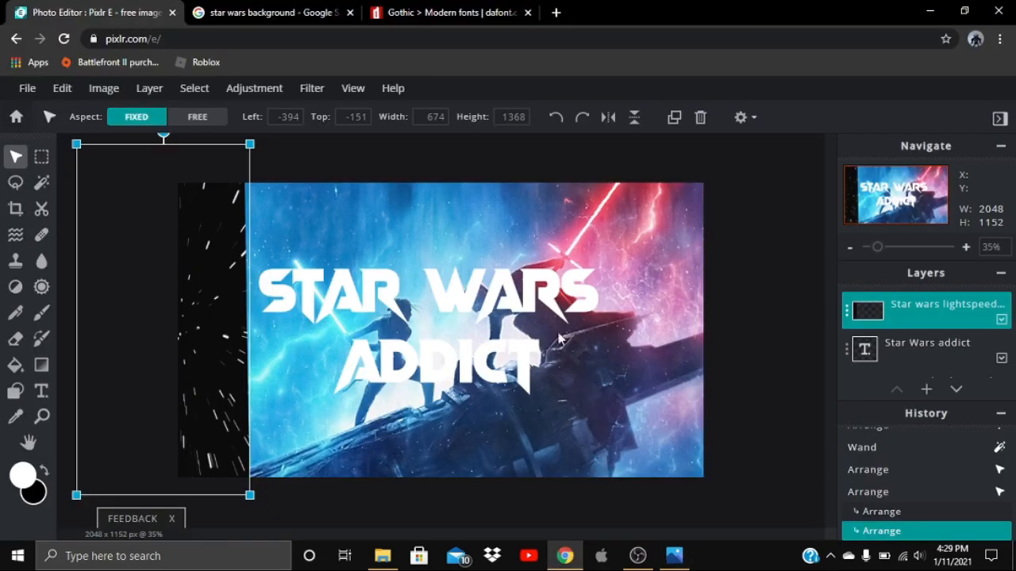
left_click(942, 351)
left_click(254, 88)
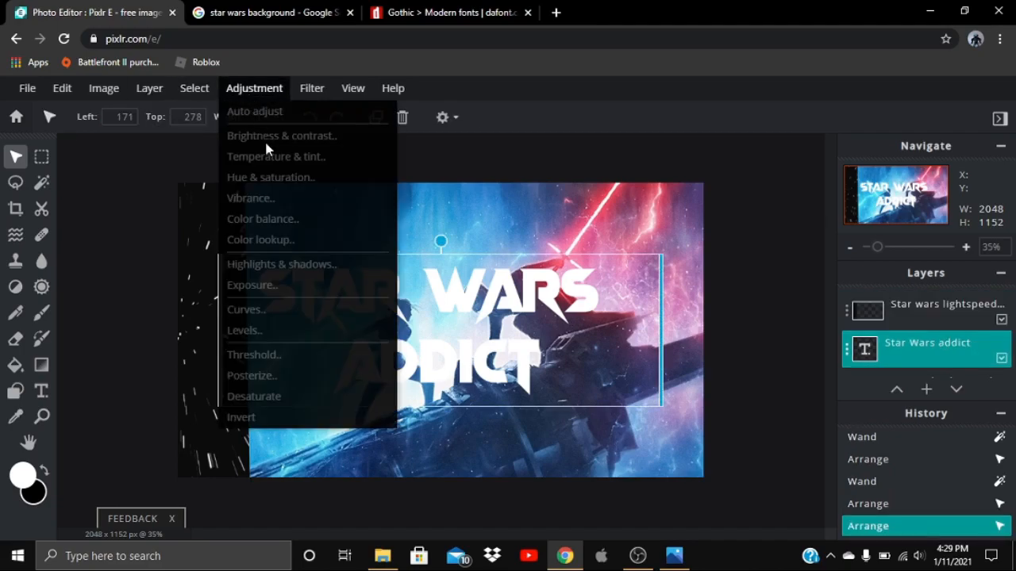
left_click(259, 90)
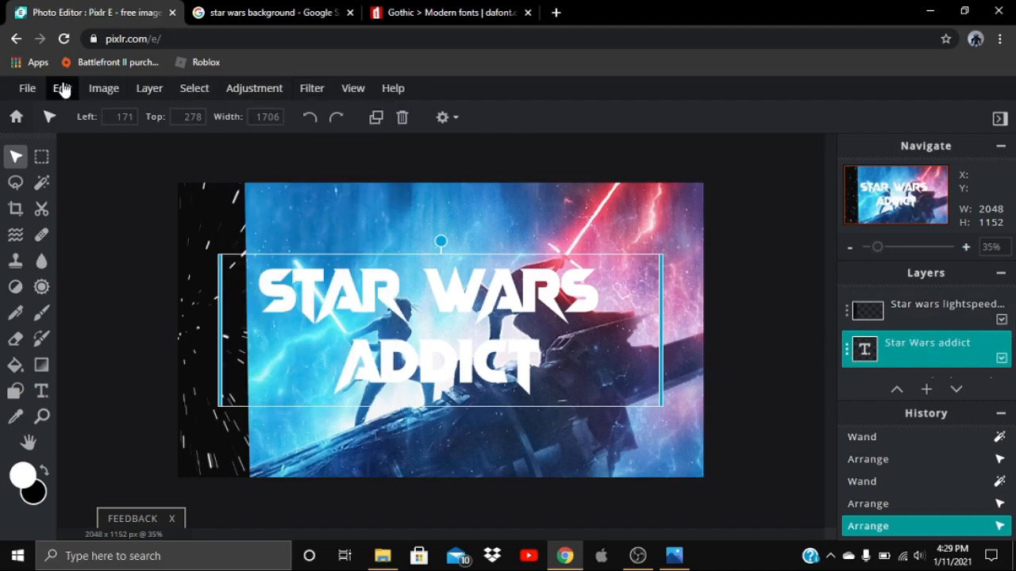
left_click(310, 88)
left_click(311, 89)
Delete the Star Wars lightspeed texture layer from the banner.
left_click(923, 309)
left_click(923, 310)
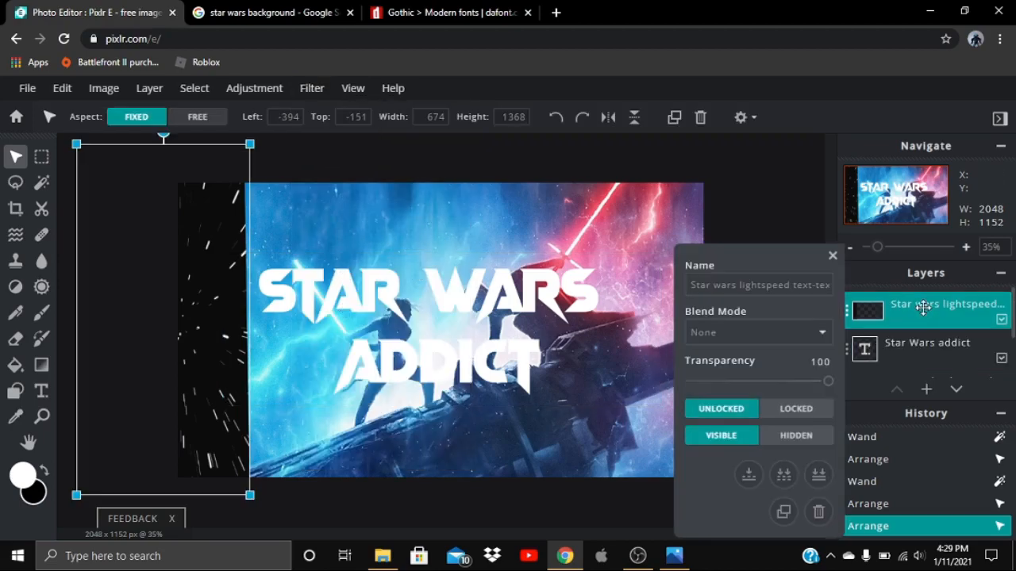
left_click(818, 512)
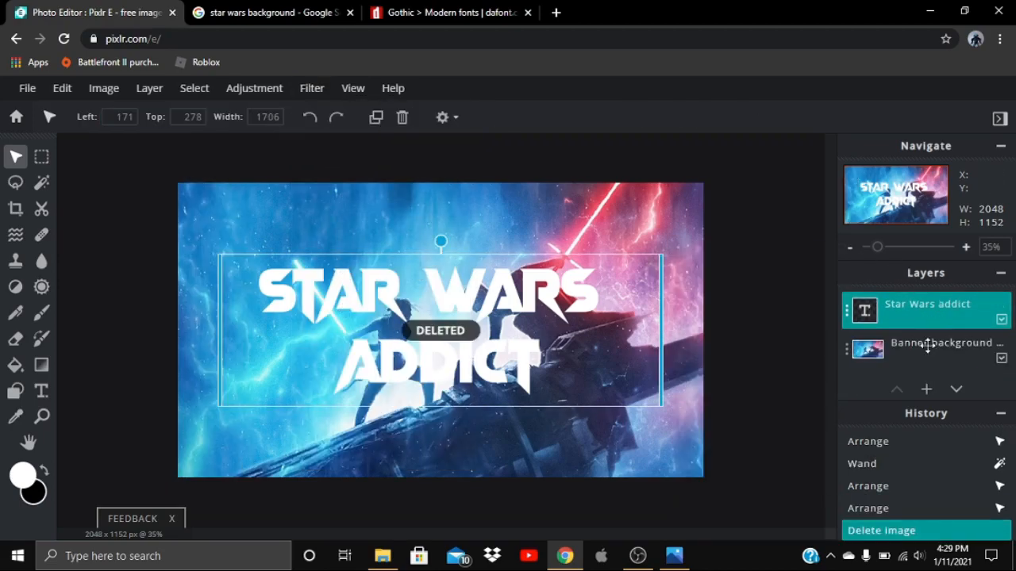
Review the filters listed for the Star Wars addict text layer, and select the banner background layer.
left_click(312, 89)
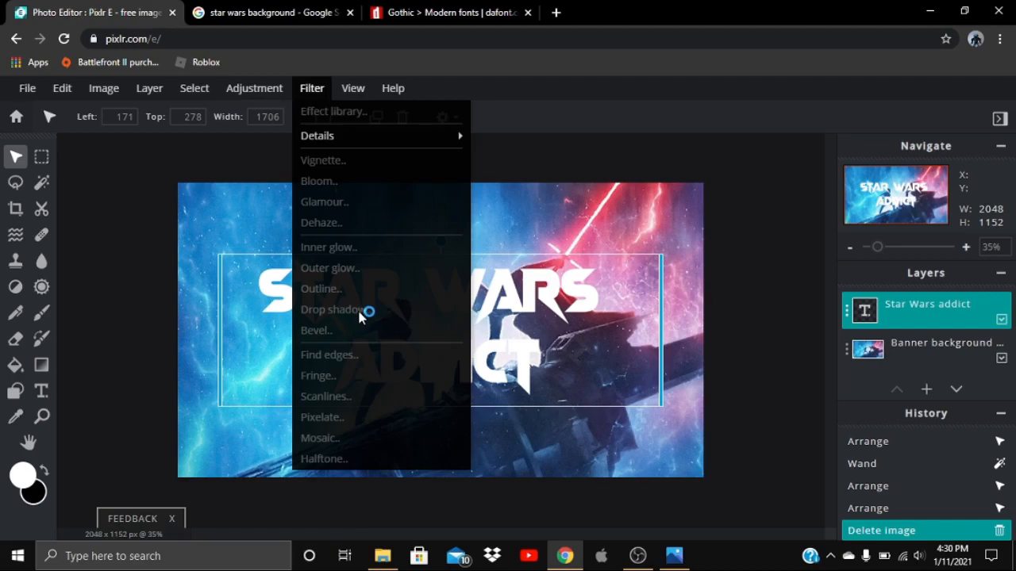
left_click(172, 228)
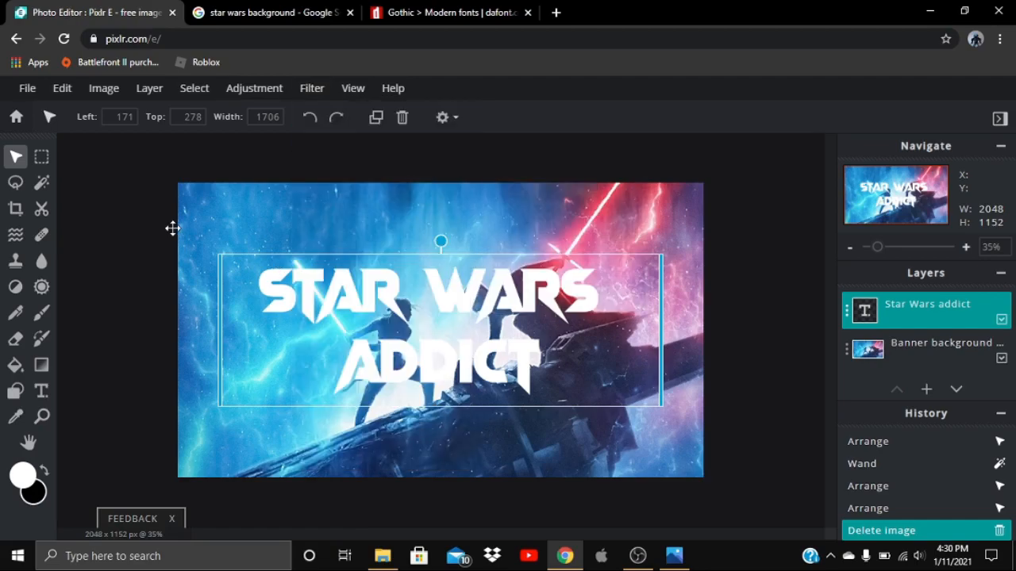
left_click(172, 229)
Close the Retro Channel logo image in Photos and the File Explorer window.
left_click(672, 560)
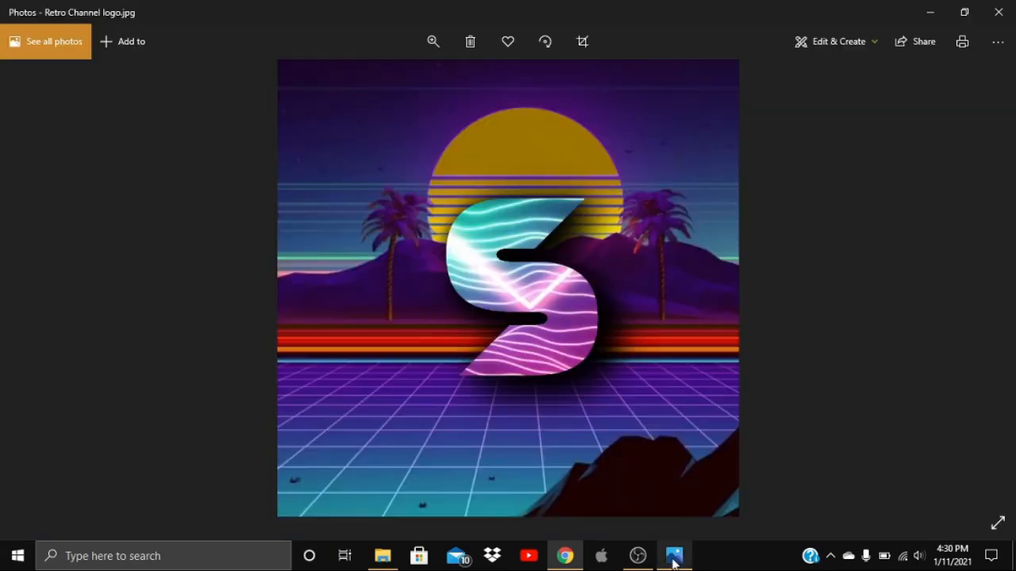
left_click(998, 9)
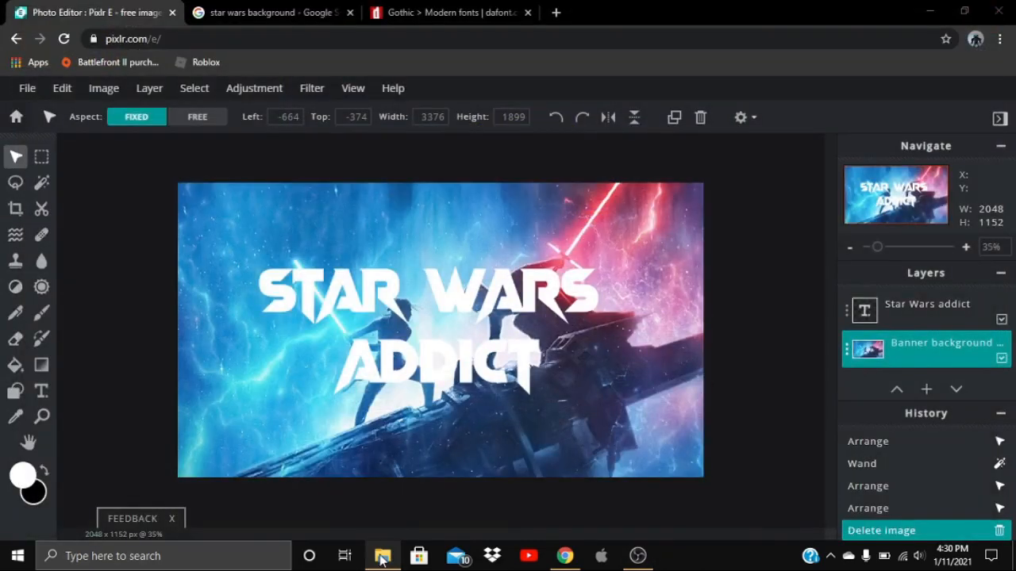
left_click(382, 559)
left_click(824, 54)
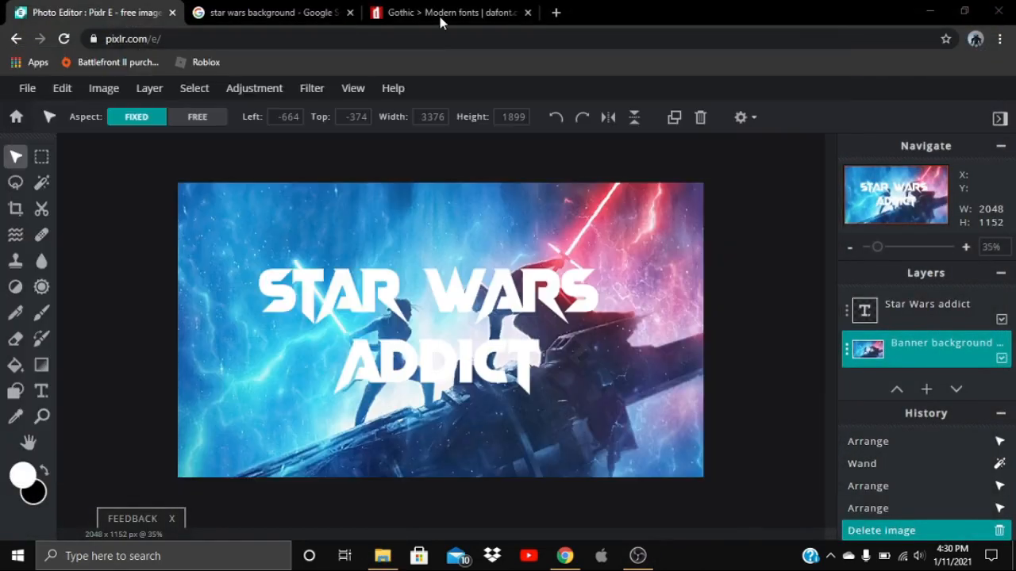
Close the star wars background image search and the dafont Modern fonts page, leaving only Pixlr E open.
left_click(270, 12)
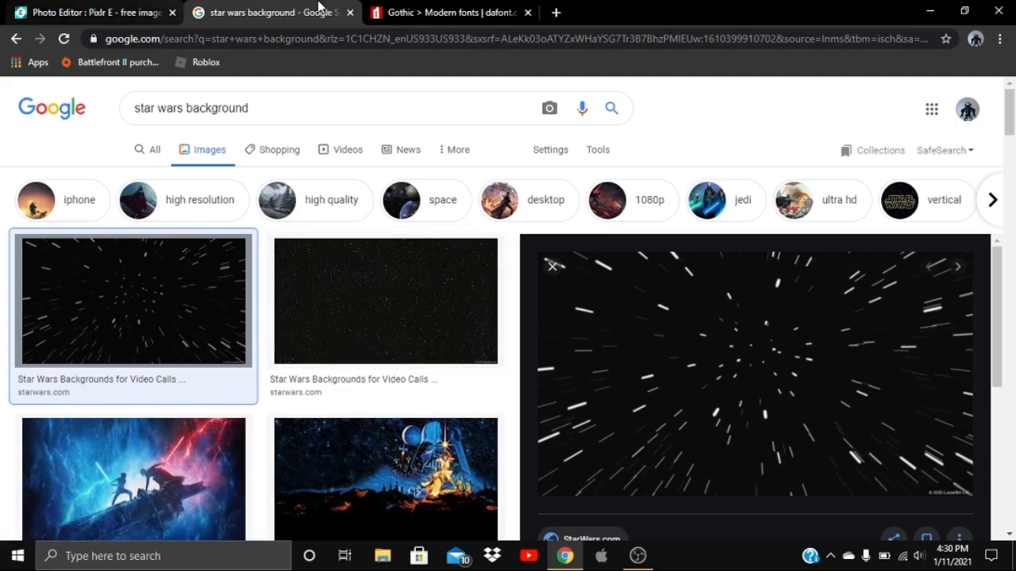
left_click(349, 12)
left_click(349, 13)
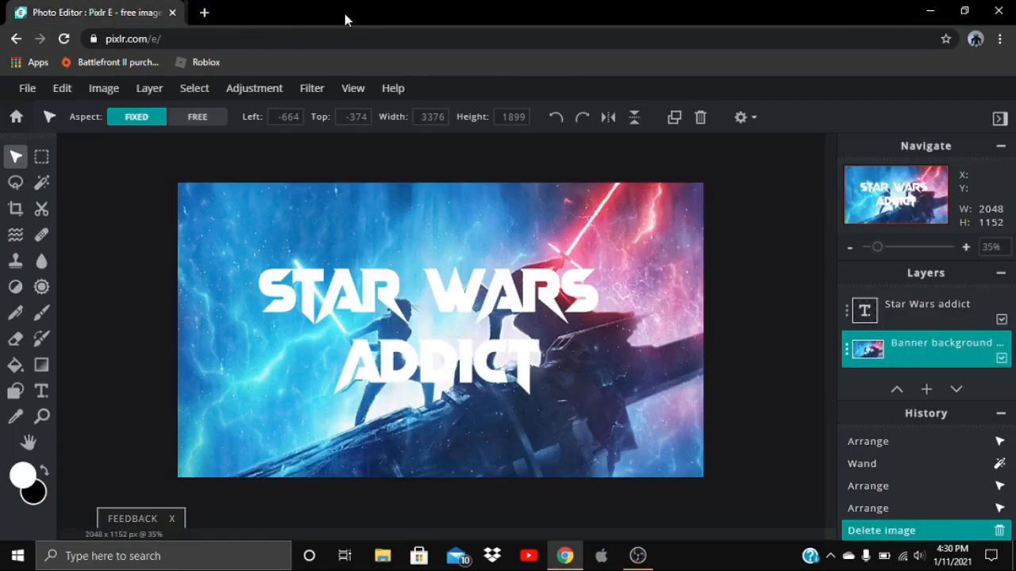